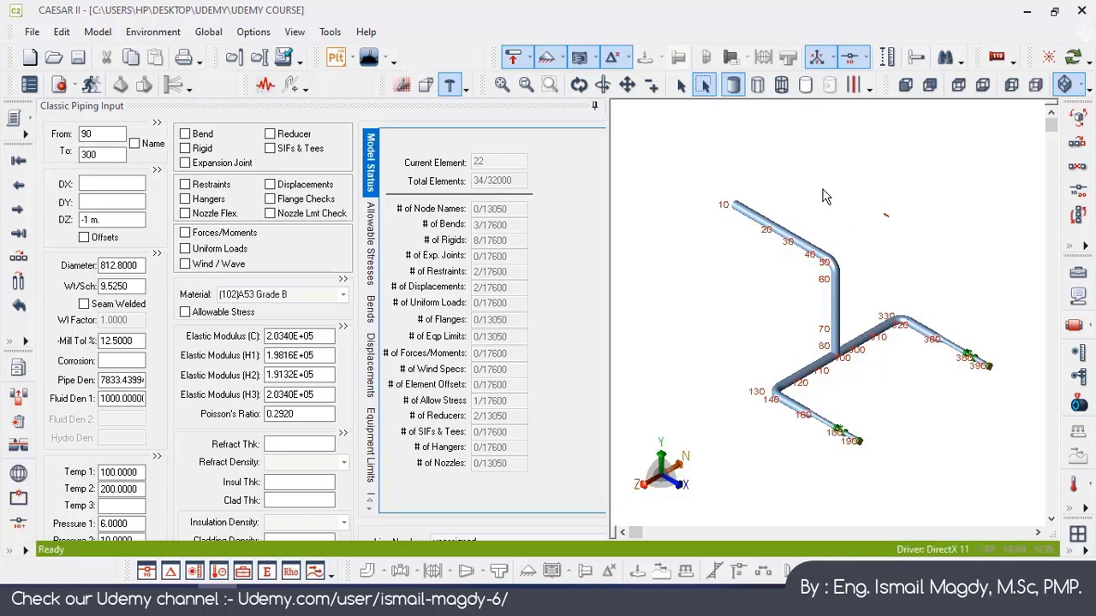
# Step: Enable restraints on pipe element 10-20 and assign an anchor (ANC) restraint at node 10
pyautogui.scroll(5, 774, 201)
pyautogui.moveTo(769, 212); pyautogui.dragTo(768, 188, button='middle')
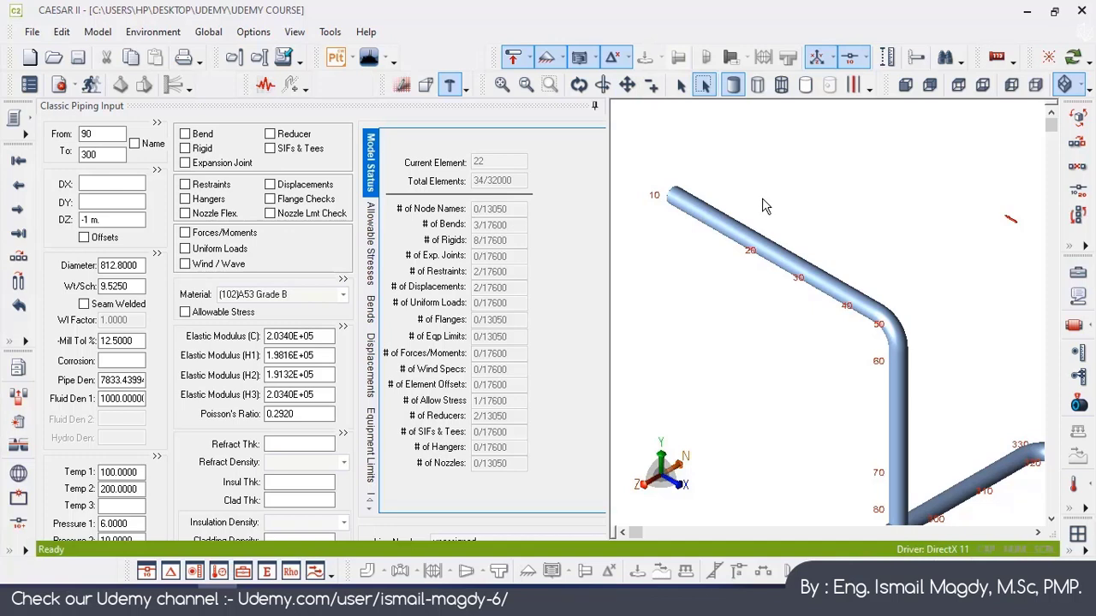
pyautogui.click(710, 214)
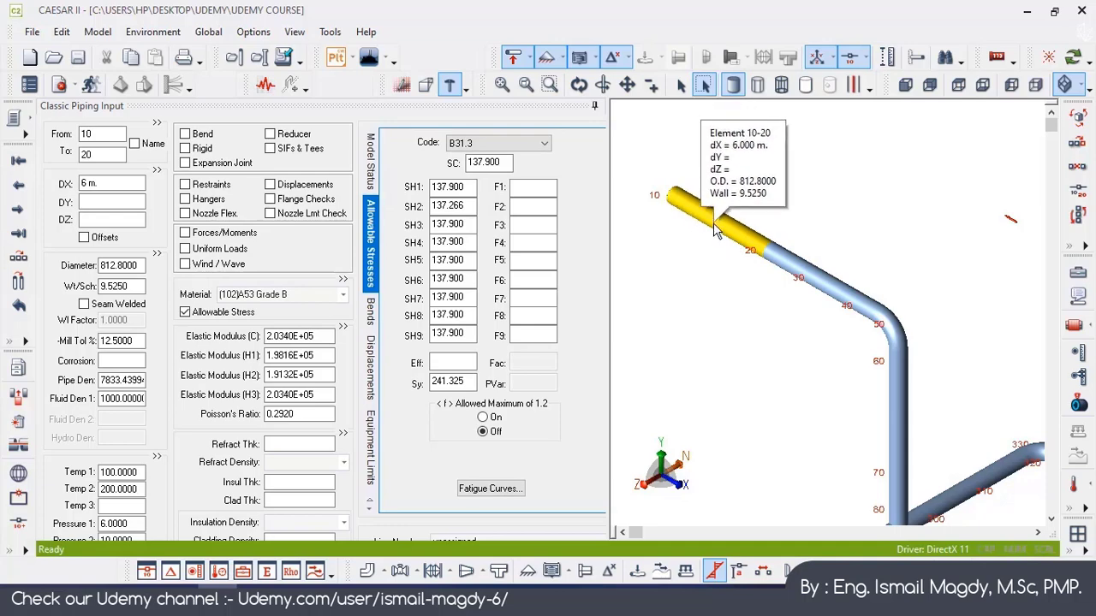
pyautogui.click(791, 267)
pyautogui.click(713, 227)
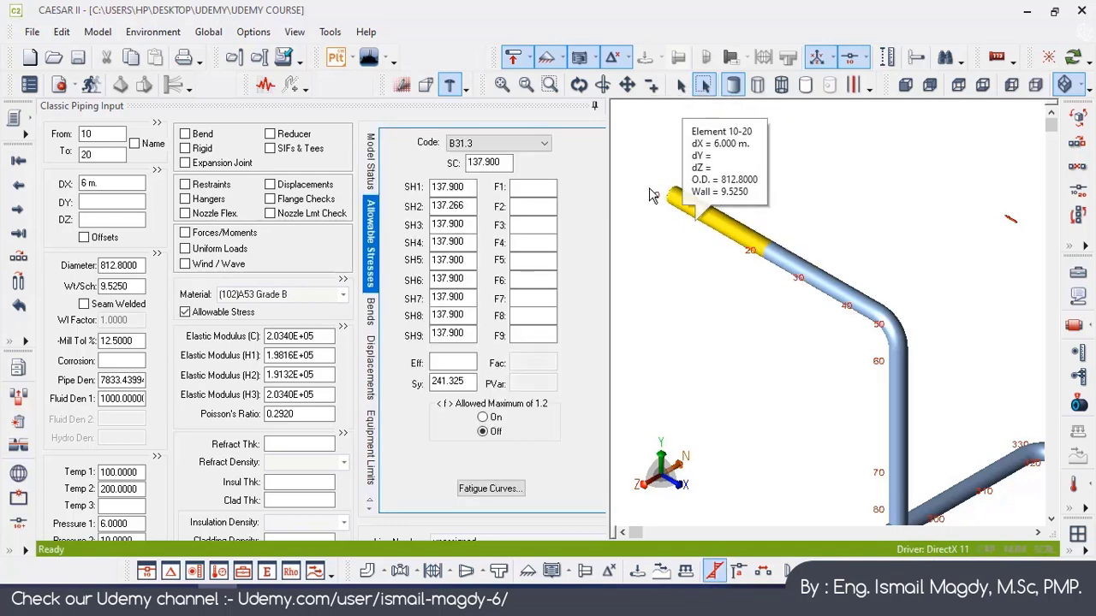
pyautogui.click(732, 259)
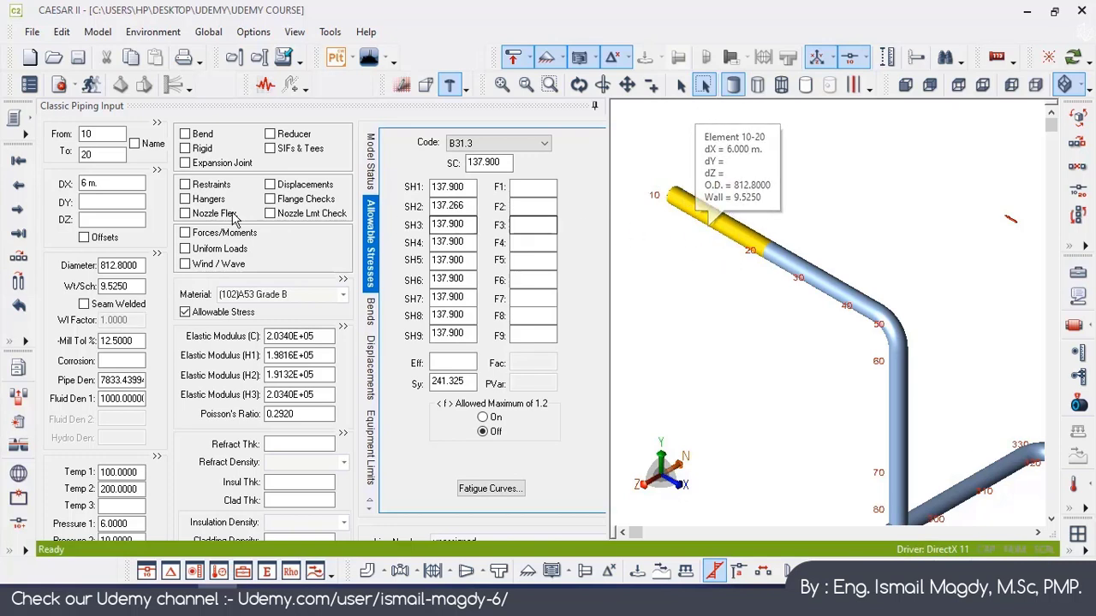
pyautogui.click(104, 133)
pyautogui.click(114, 156)
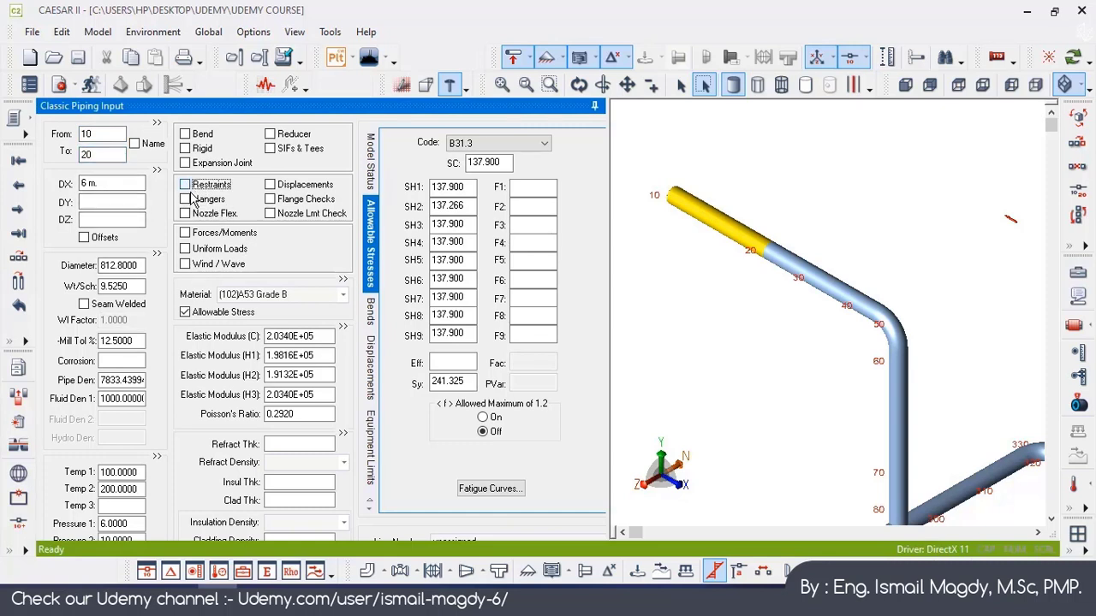
pyautogui.click(185, 185)
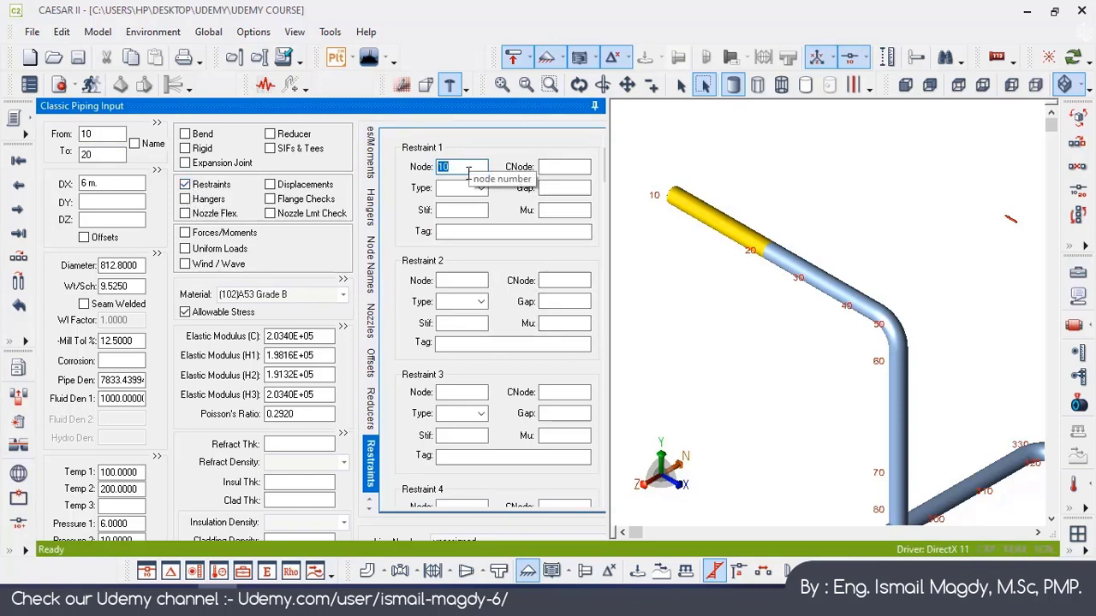
pyautogui.moveTo(682, 199)
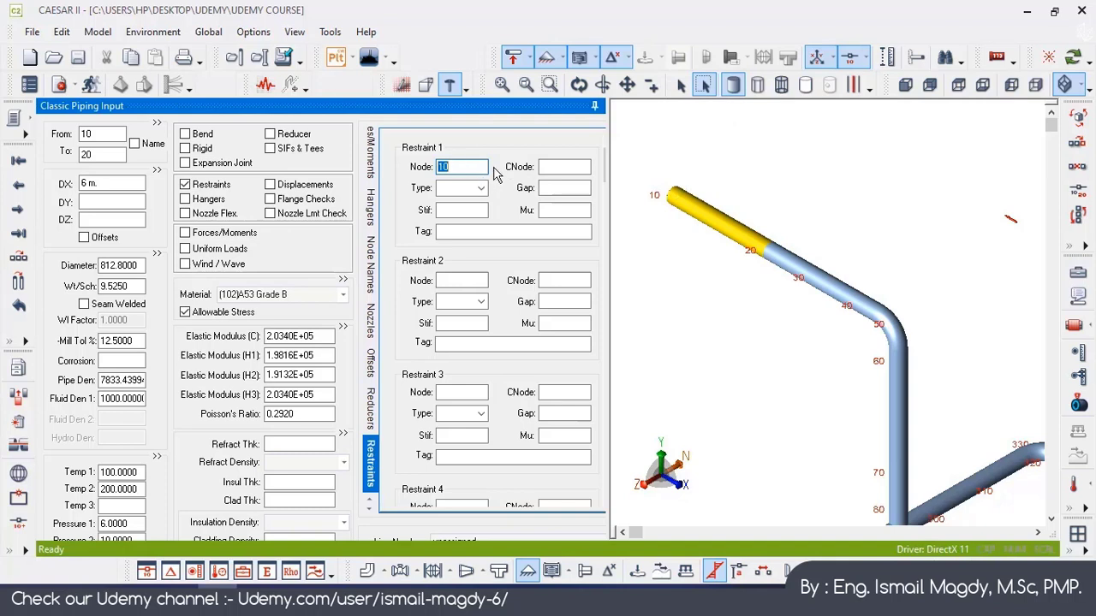
pyautogui.click(481, 187)
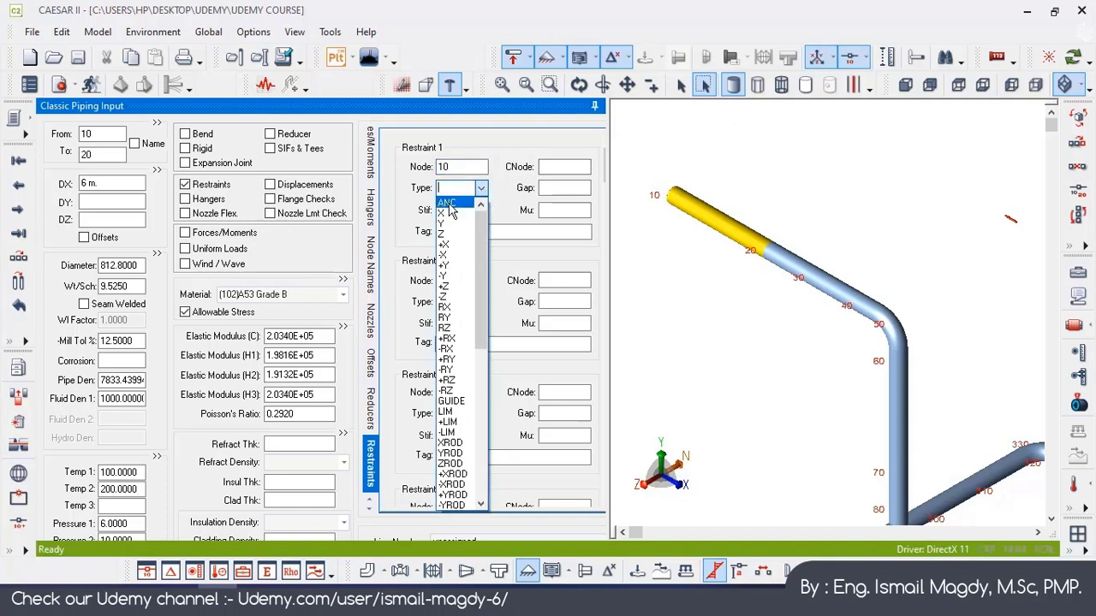
pyautogui.click(447, 203)
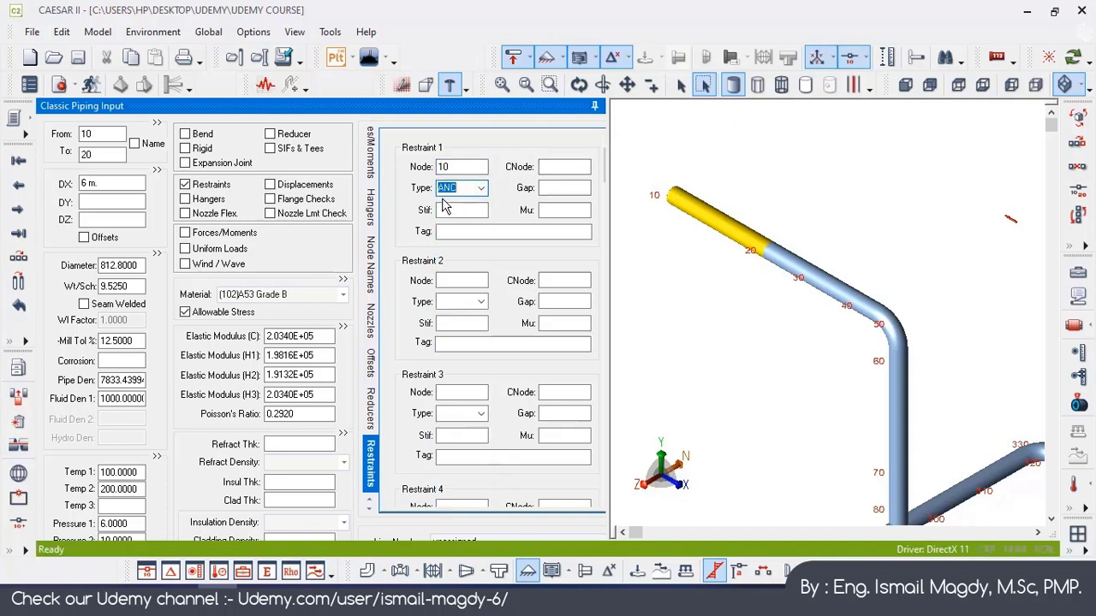
# Step: Set the node 10 anchor's gap to 0 and friction coefficient to 0.3, tag it Anchor No.1, and recheck its restraint data
pyautogui.click(568, 191)
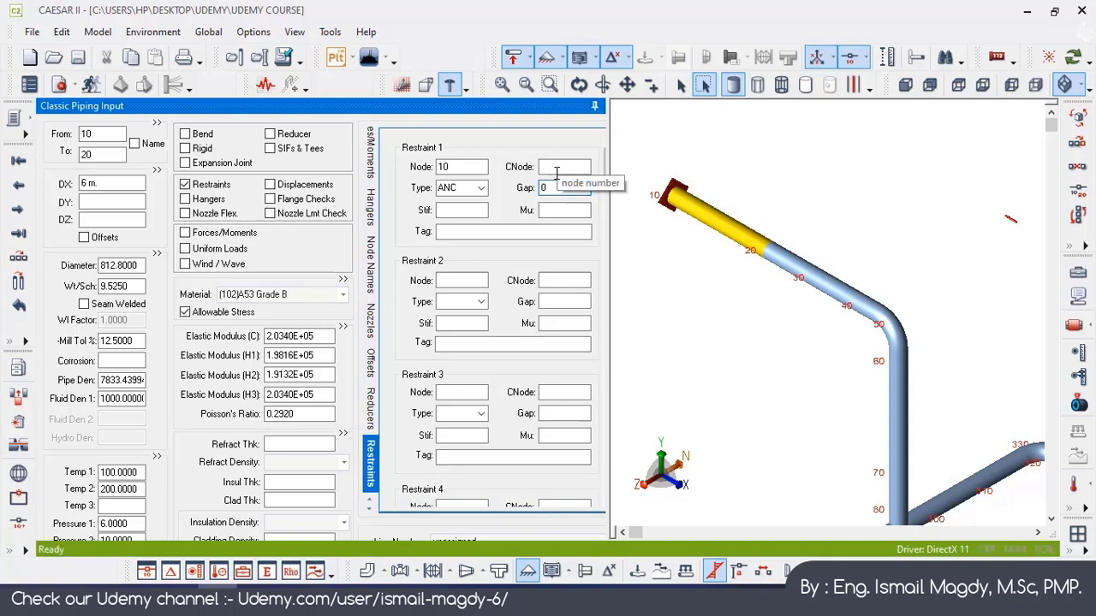
pyautogui.click(465, 212)
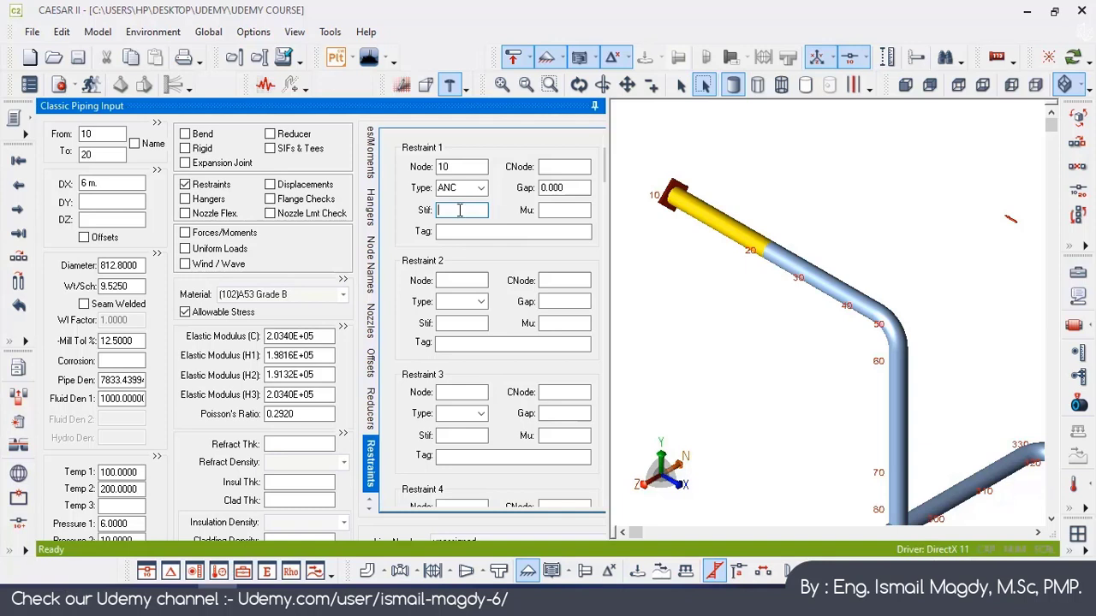
pyautogui.click(560, 211)
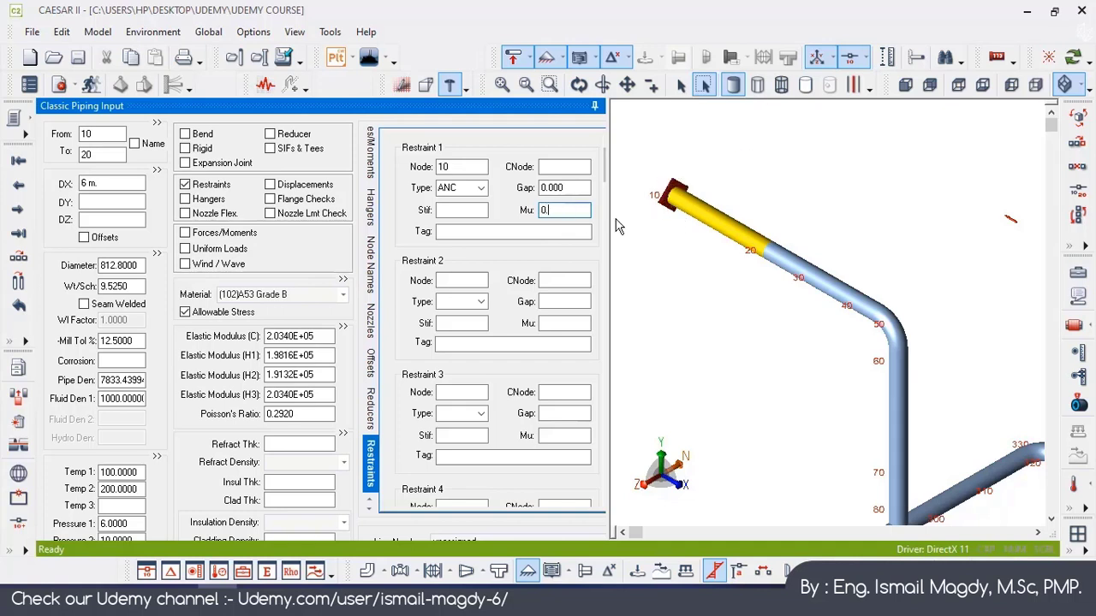
pyautogui.press('Tab')
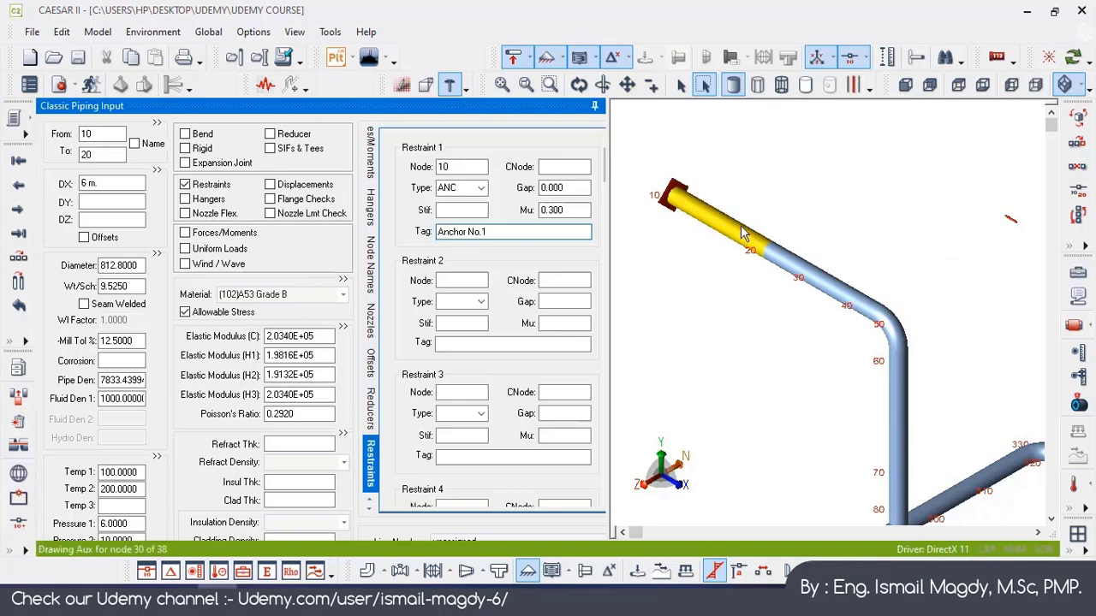
pyautogui.click(726, 250)
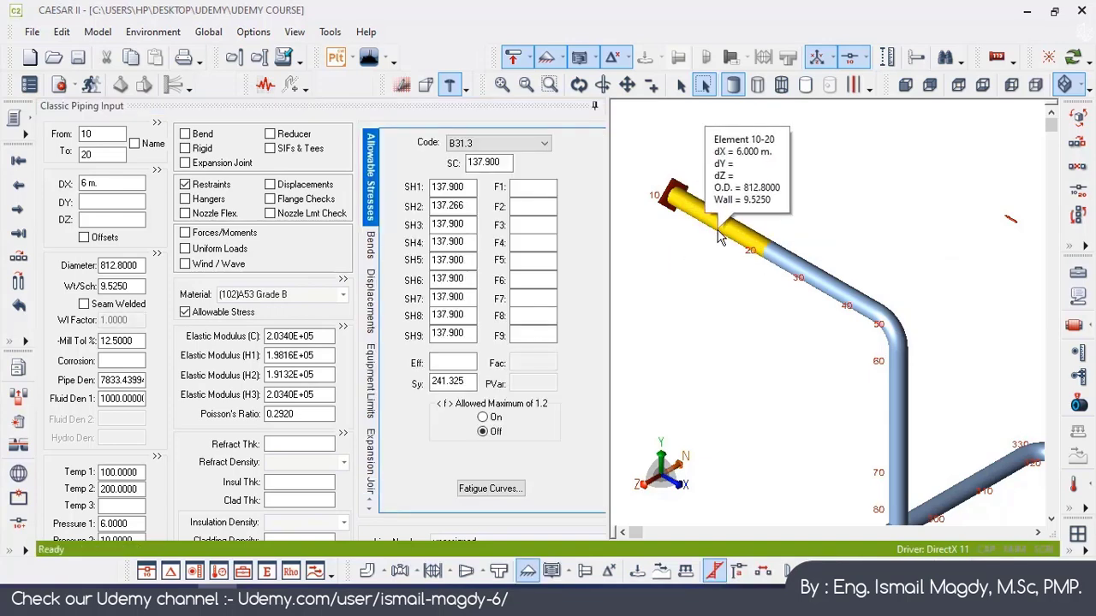
pyautogui.doubleClick(212, 191)
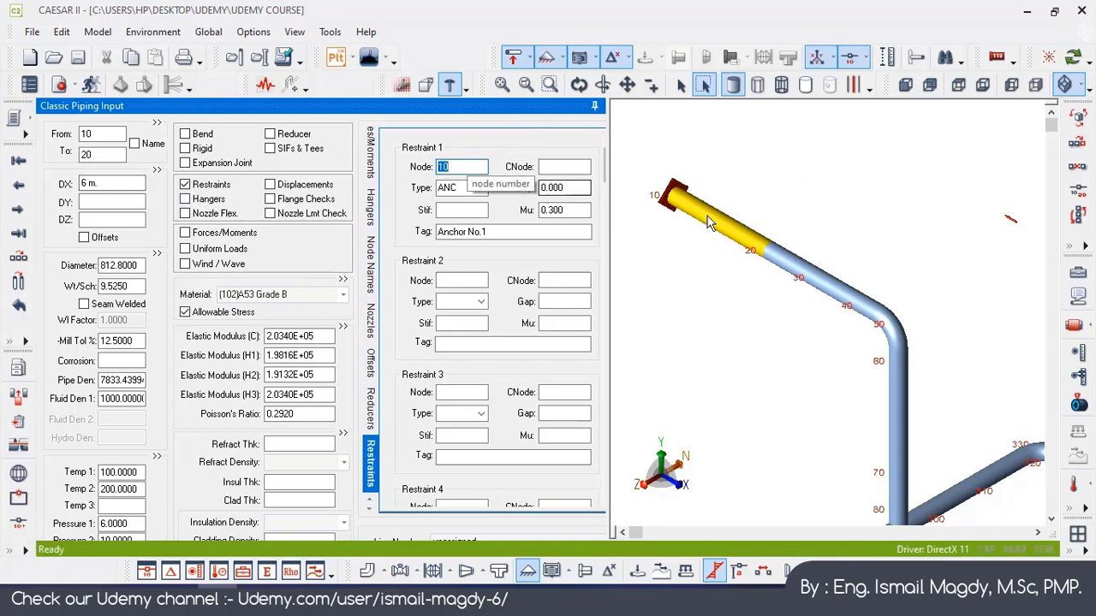
# Step: Enable restraints on pipe element 20-30 and assign its first restraint to node 20
pyautogui.click(792, 266)
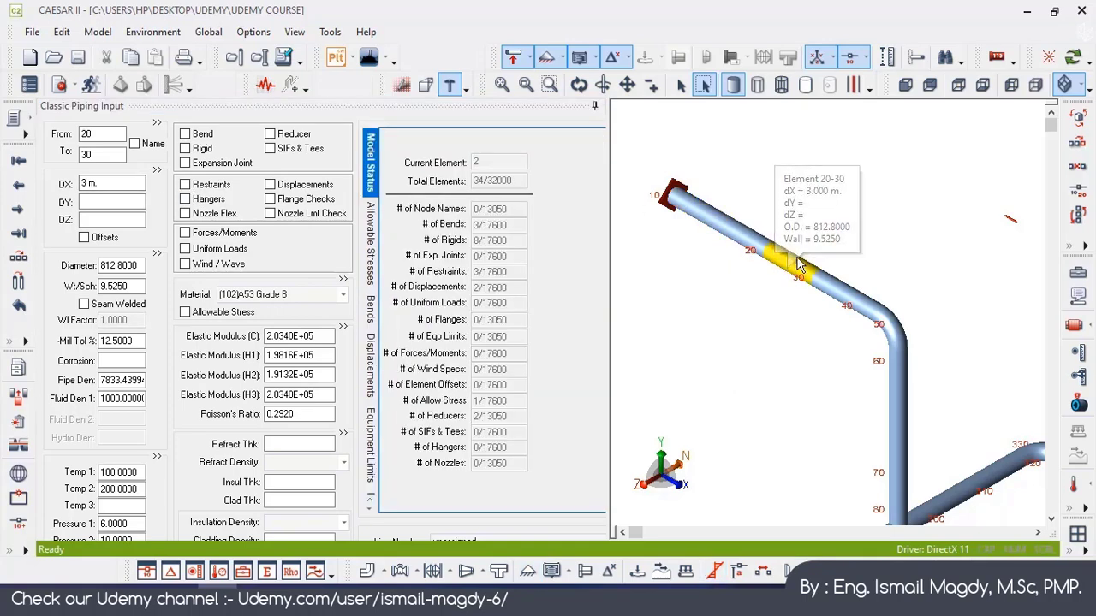
pyautogui.click(186, 190)
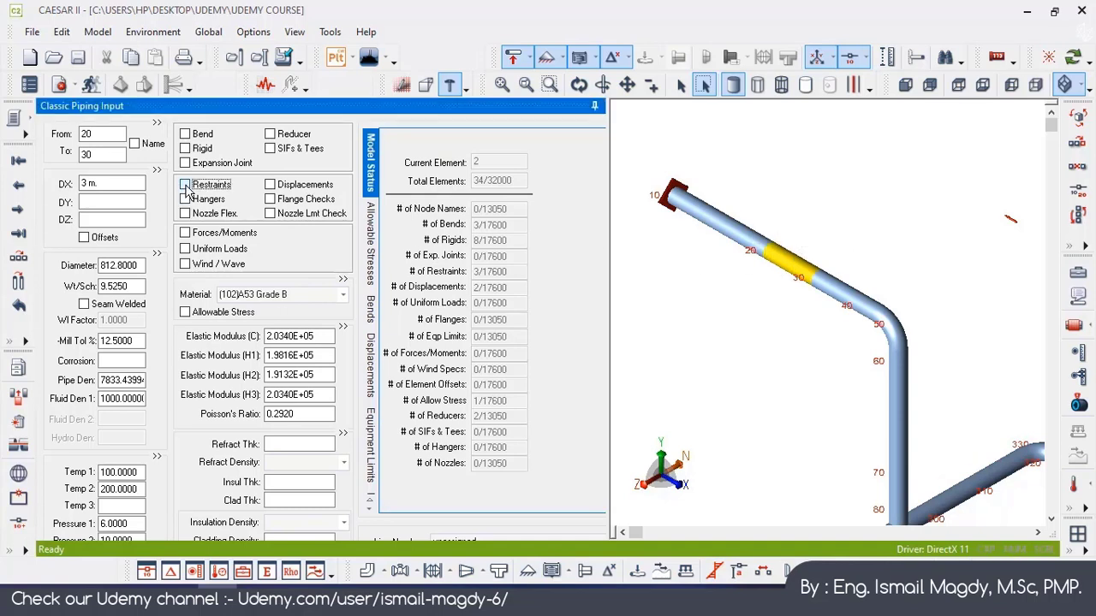
pyautogui.press('space')
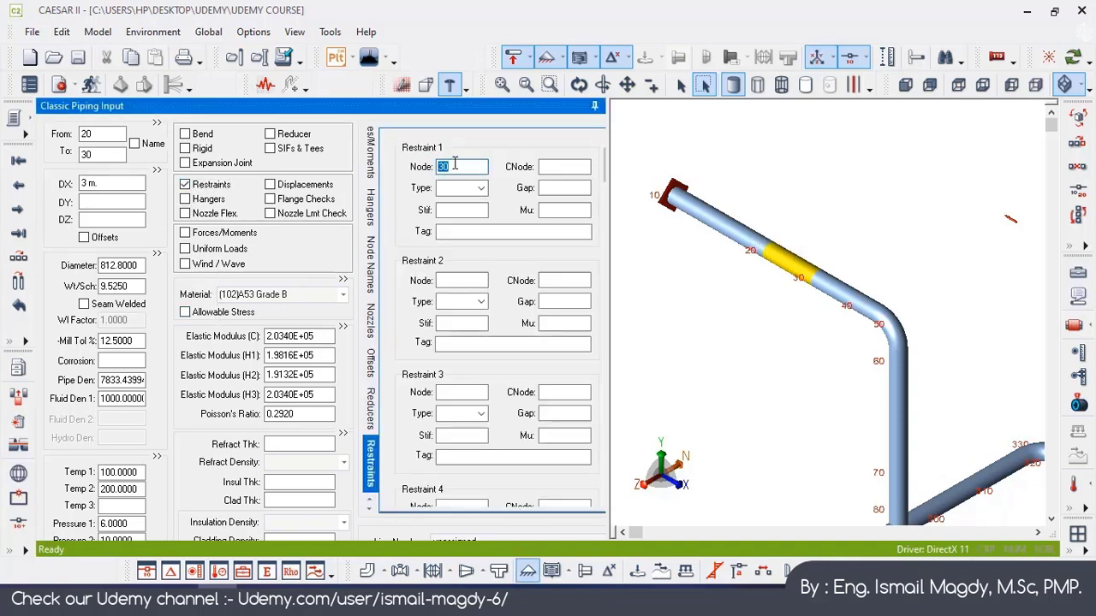
pyautogui.write('20')
pyautogui.press('Tab')
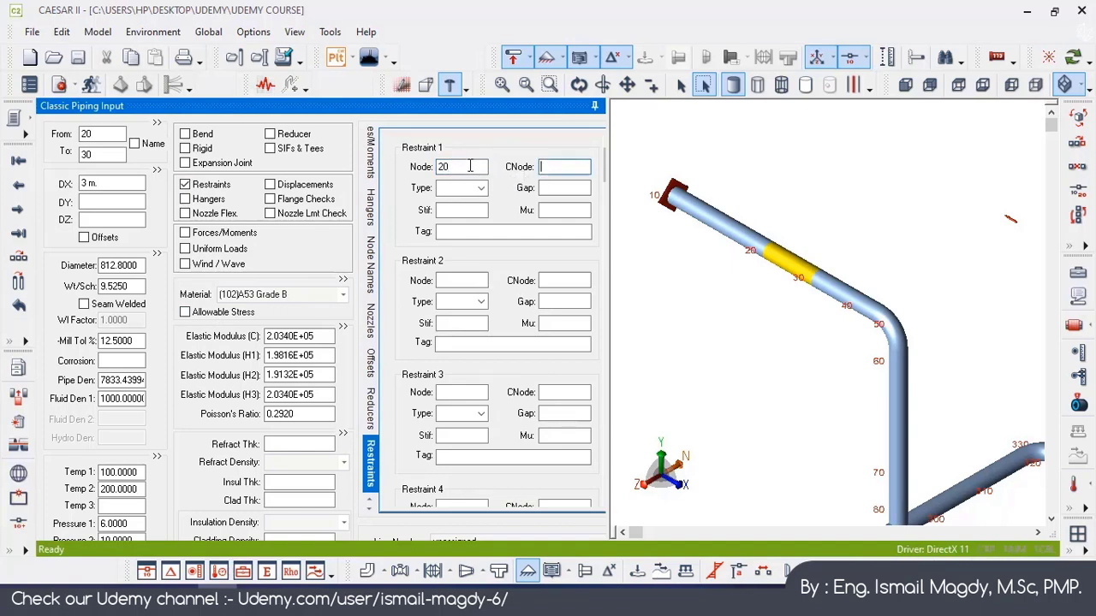
# Step: Set the node 20 restraint type to X and examine its symbol on the pipe model
pyautogui.click(481, 191)
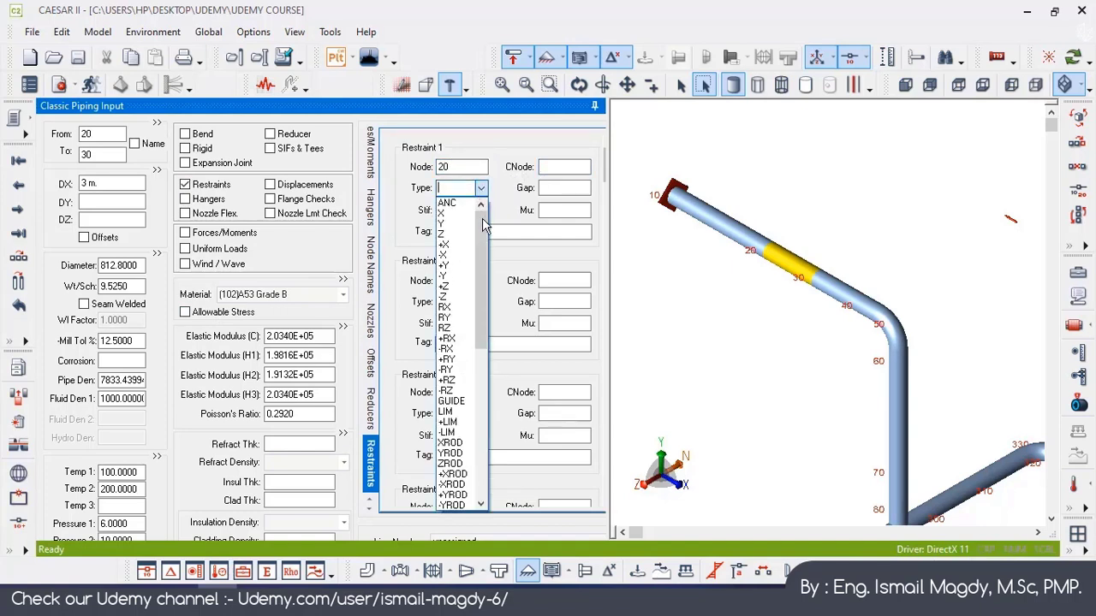
pyautogui.moveTo(478, 244)
pyautogui.mouseDown()
pyautogui.moveTo(478, 411)
pyautogui.moveTo(479, 257)
pyautogui.mouseUp()
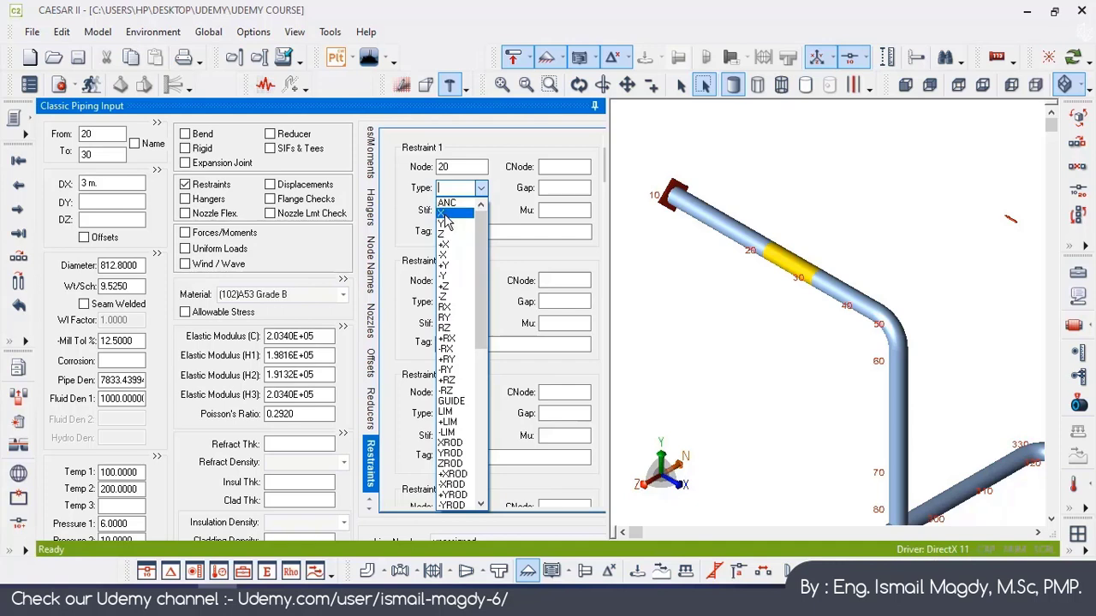
pyautogui.click(445, 213)
pyautogui.click(557, 187)
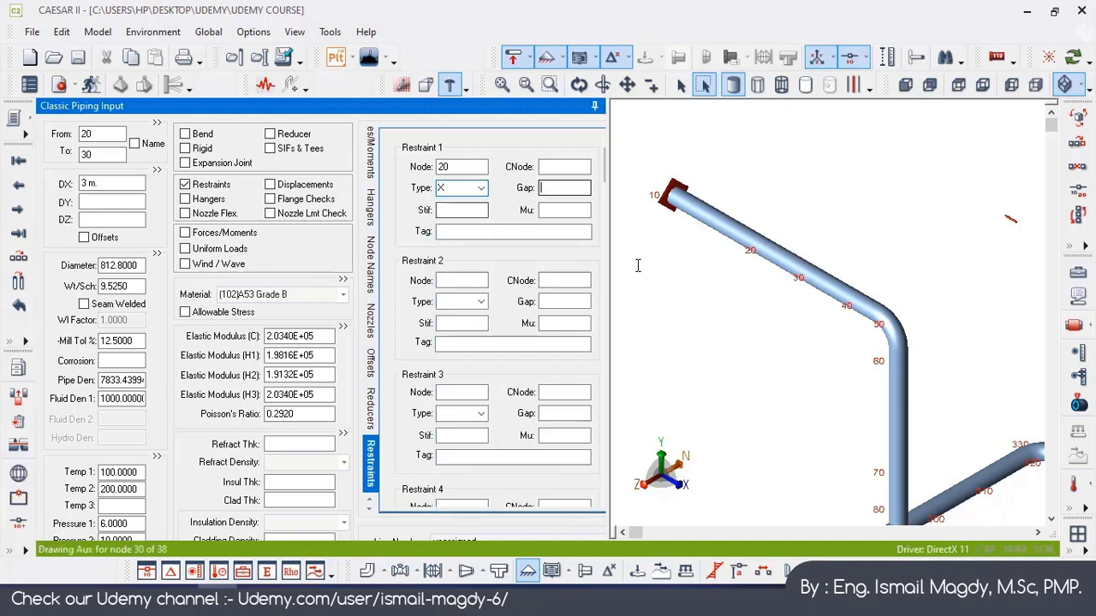
pyautogui.scroll(3, 780, 267)
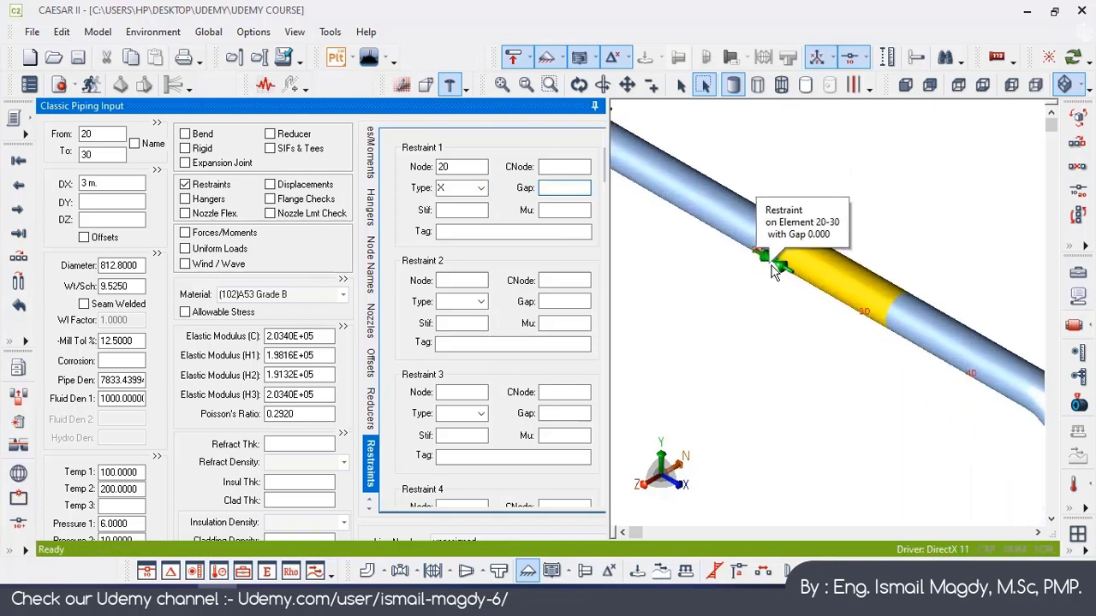
pyautogui.scroll(2, 766, 262)
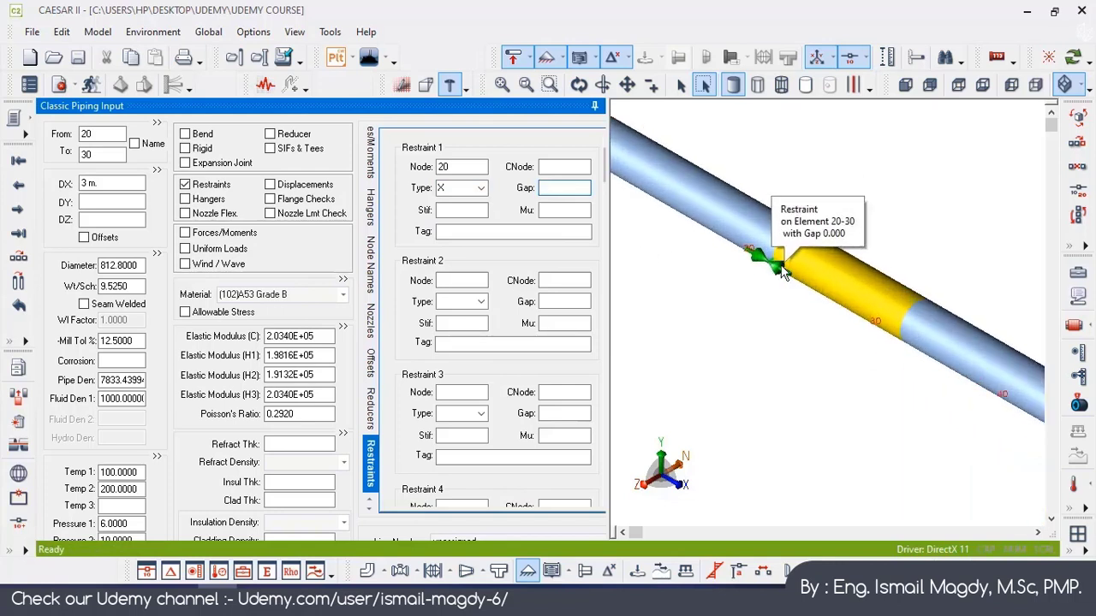
pyautogui.scroll(-1, 770, 266)
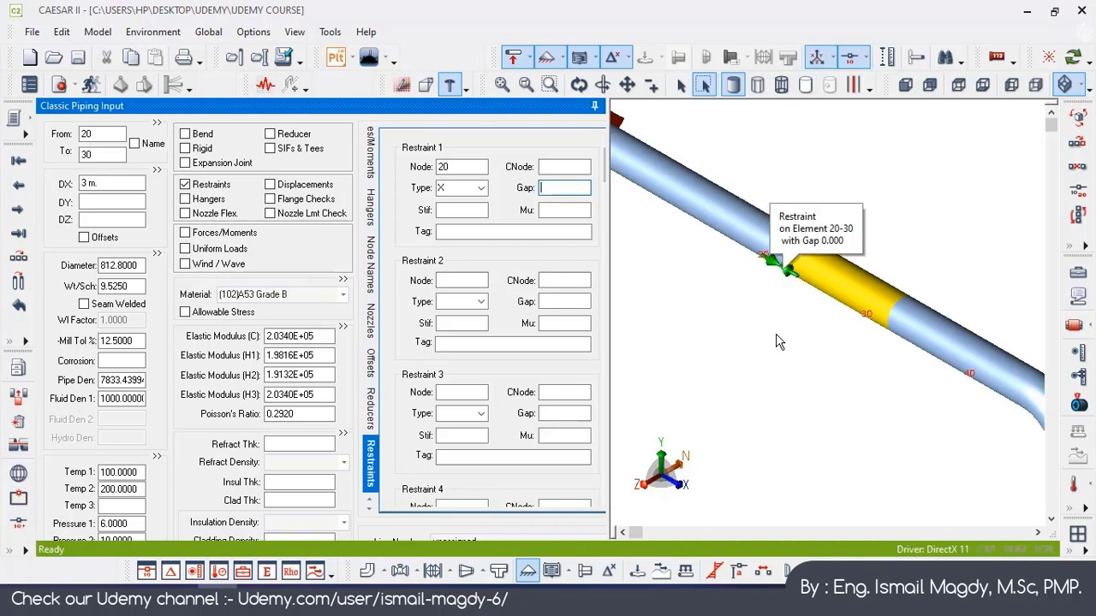
# Step: Change the node 20 restraint type to Y, then to Z, applying each to compare the symbols
pyautogui.click(470, 188)
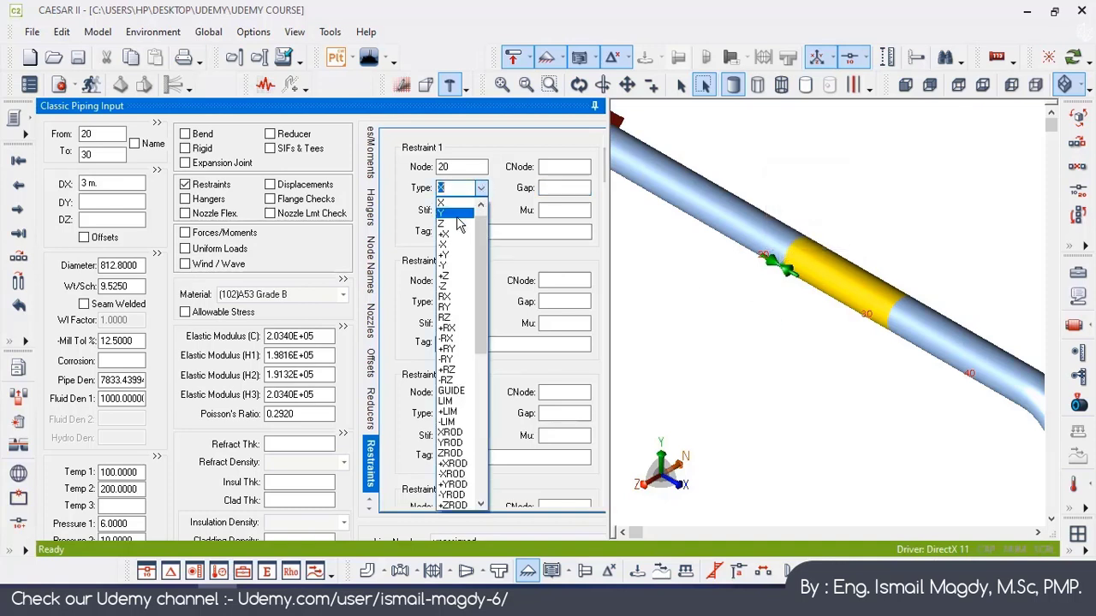
pyautogui.click(458, 214)
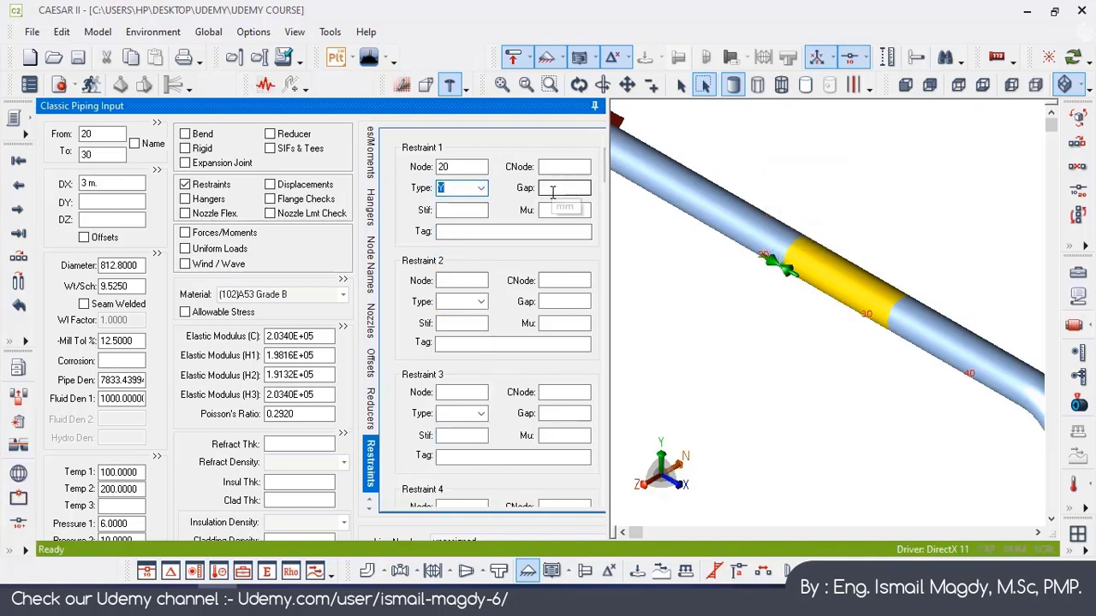
pyautogui.click(549, 188)
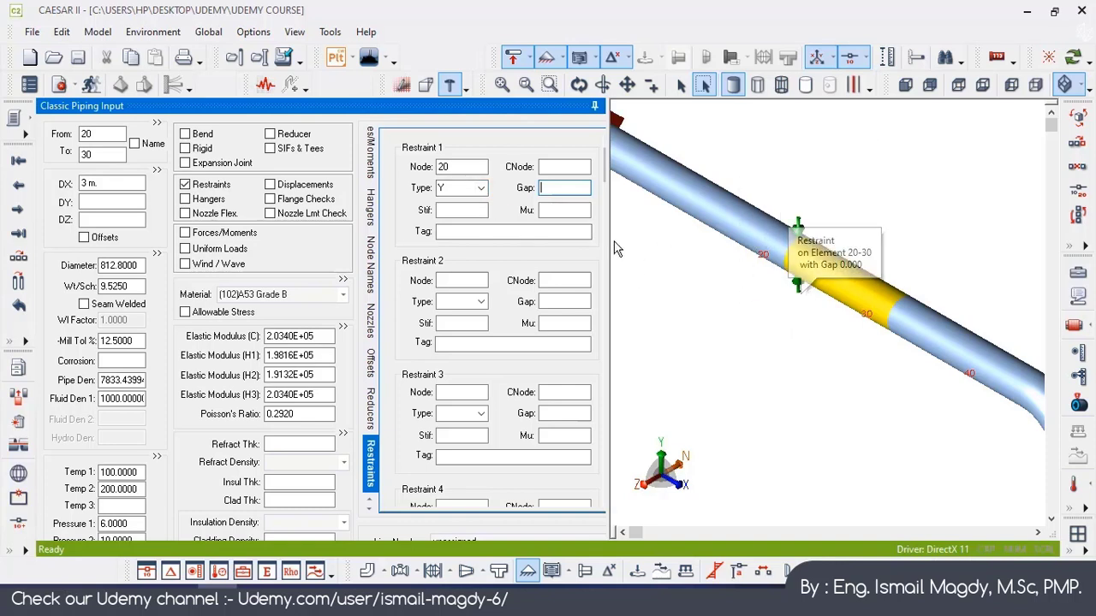
pyautogui.click(482, 188)
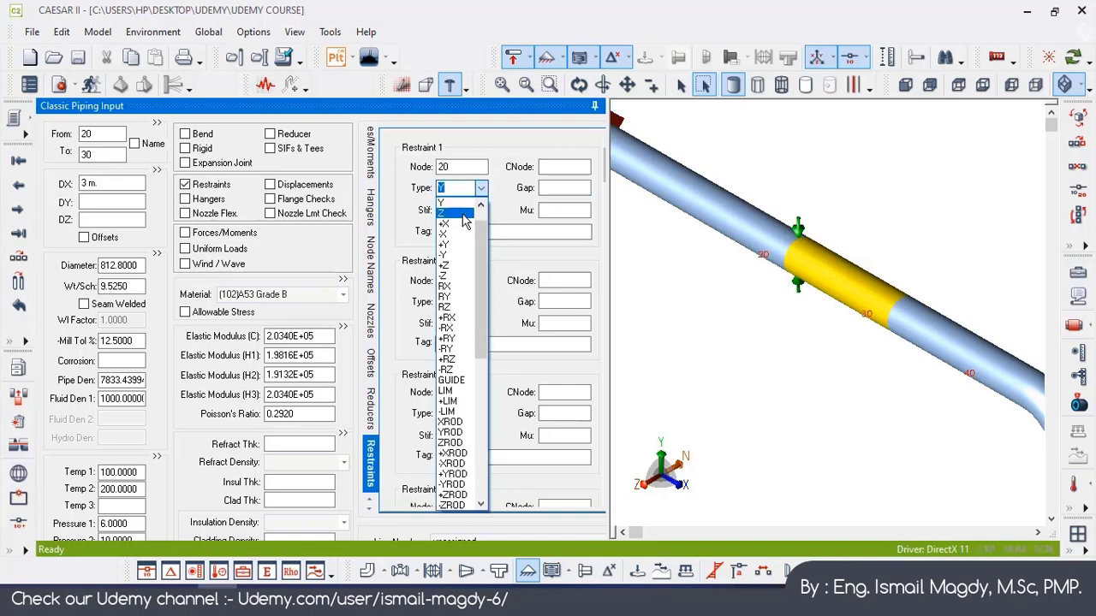
pyautogui.click(463, 216)
pyautogui.click(553, 188)
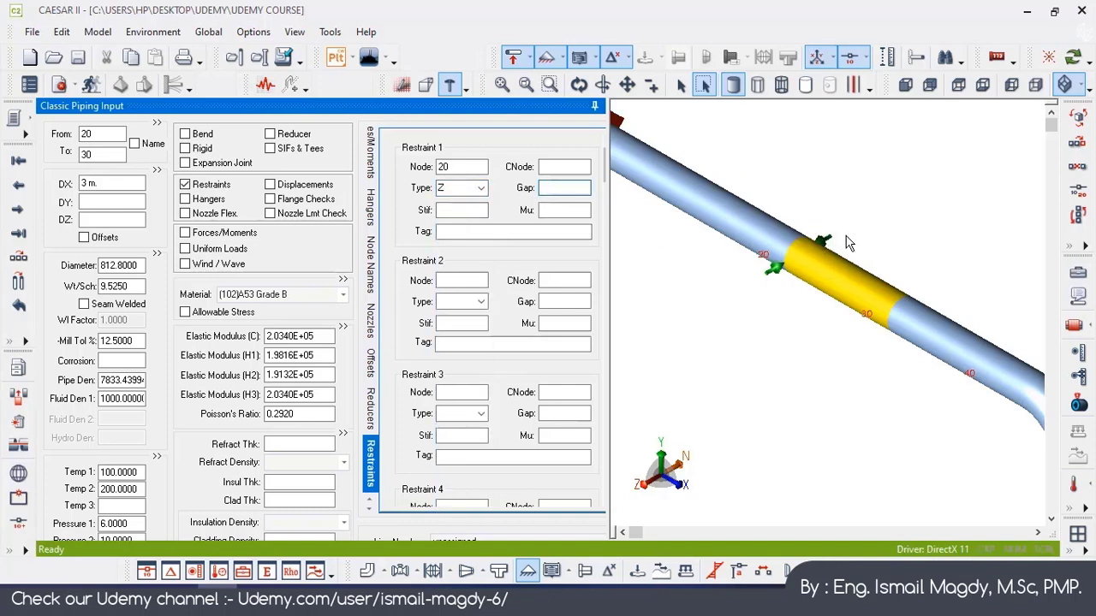
# Step: Try the one-directional +X restraint type at node 20, then set the type to +Y
pyautogui.click(482, 188)
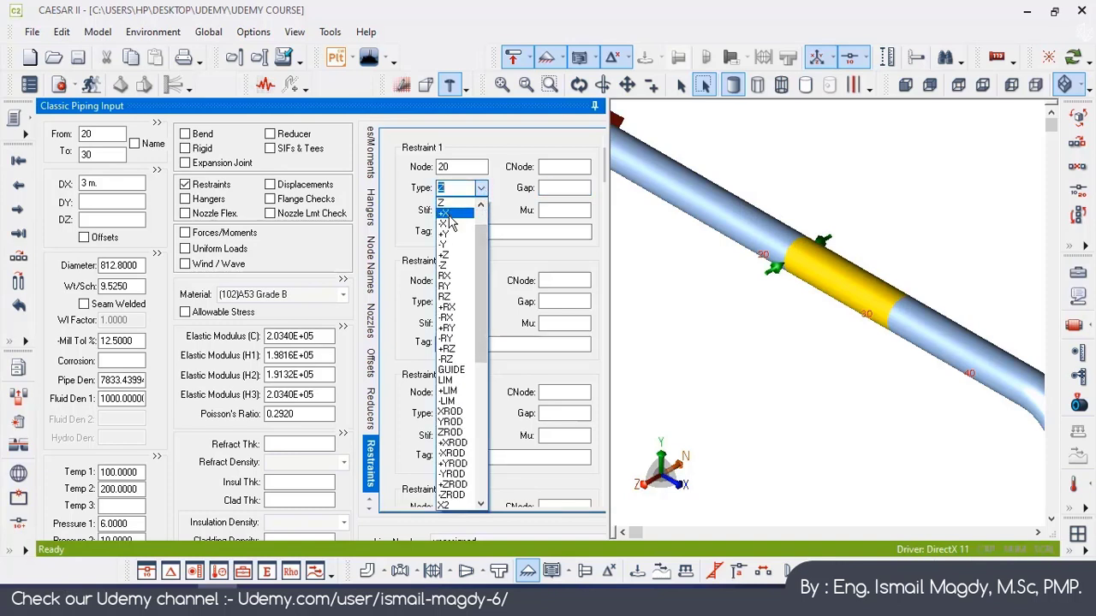
pyautogui.click(451, 213)
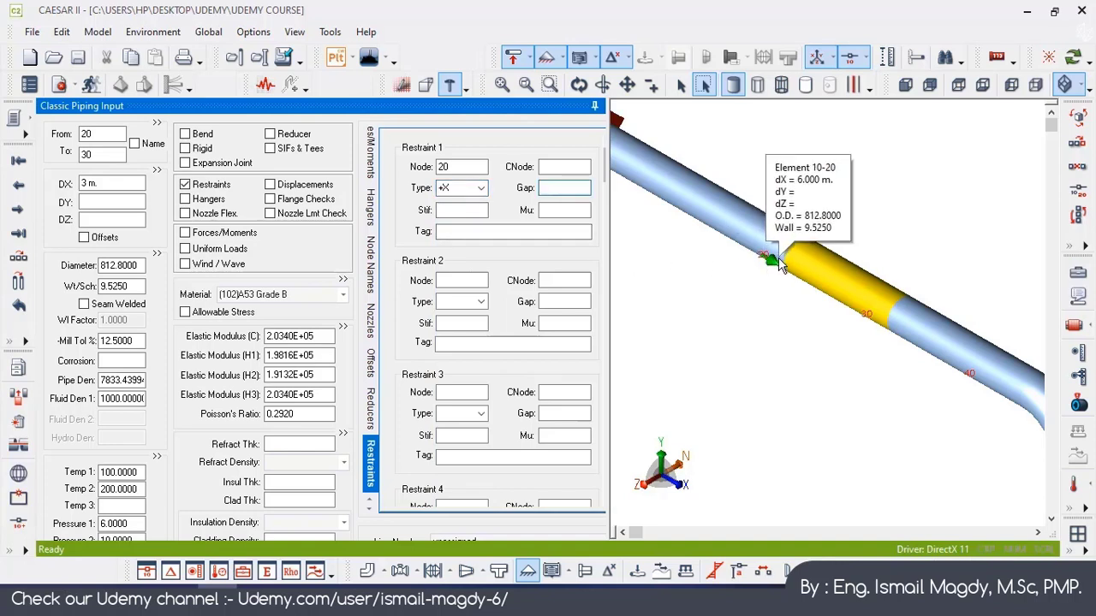
pyautogui.click(481, 190)
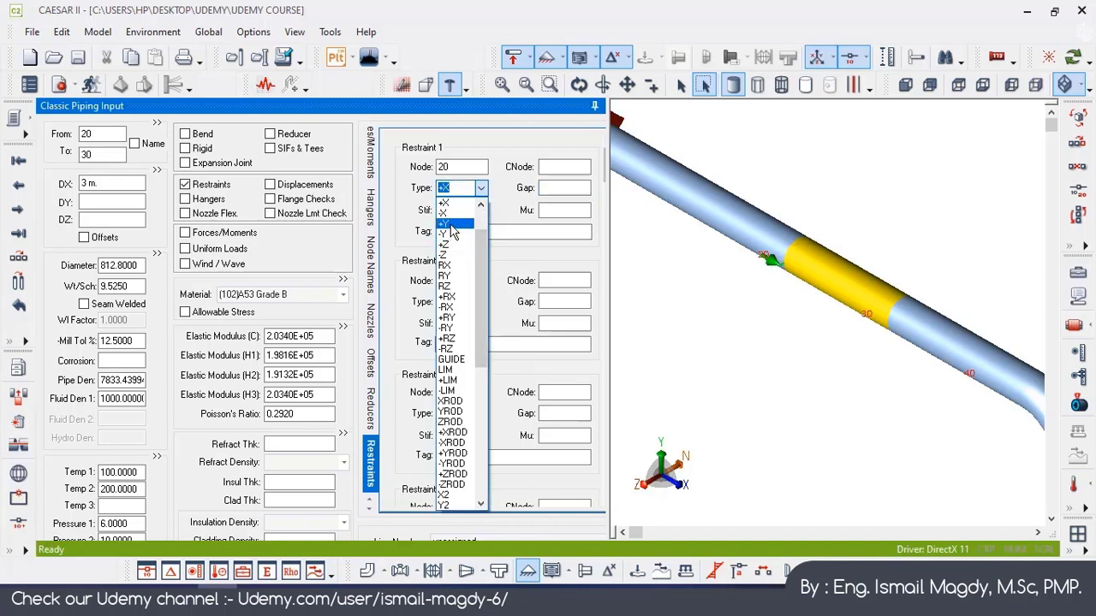
pyautogui.click(452, 224)
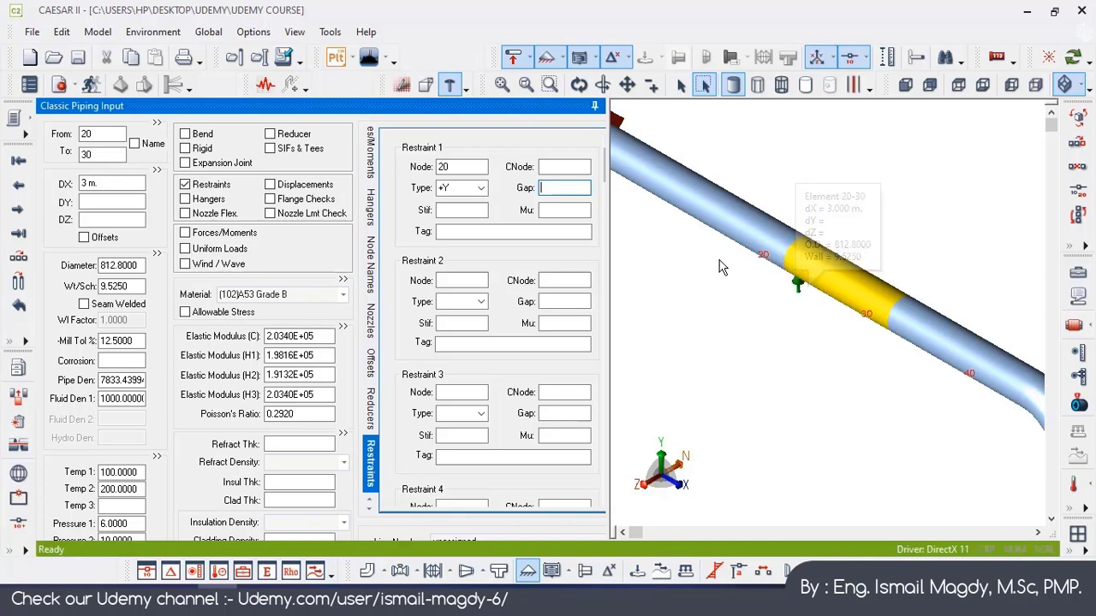
# Step: Change the one-directional restraint at node 20 to the two-directional Y type and check its symbol
pyautogui.click(481, 189)
pyautogui.scroll(2, 454, 221)
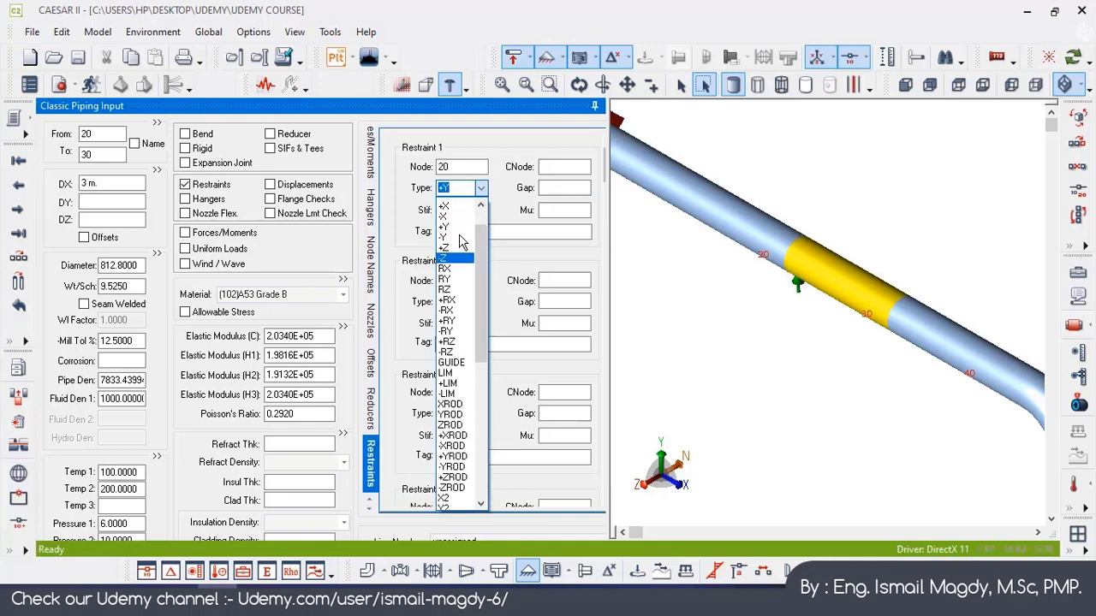
pyautogui.click(452, 225)
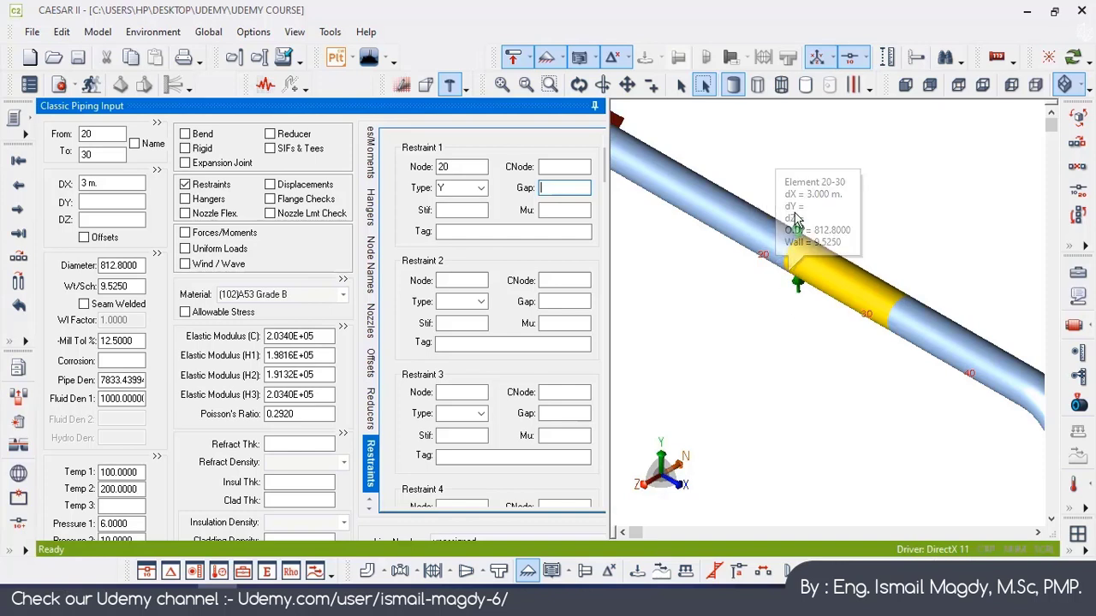
# Step: Try the GUIDE restraint type at node 20 and look through the other available restraint types
pyautogui.click(472, 190)
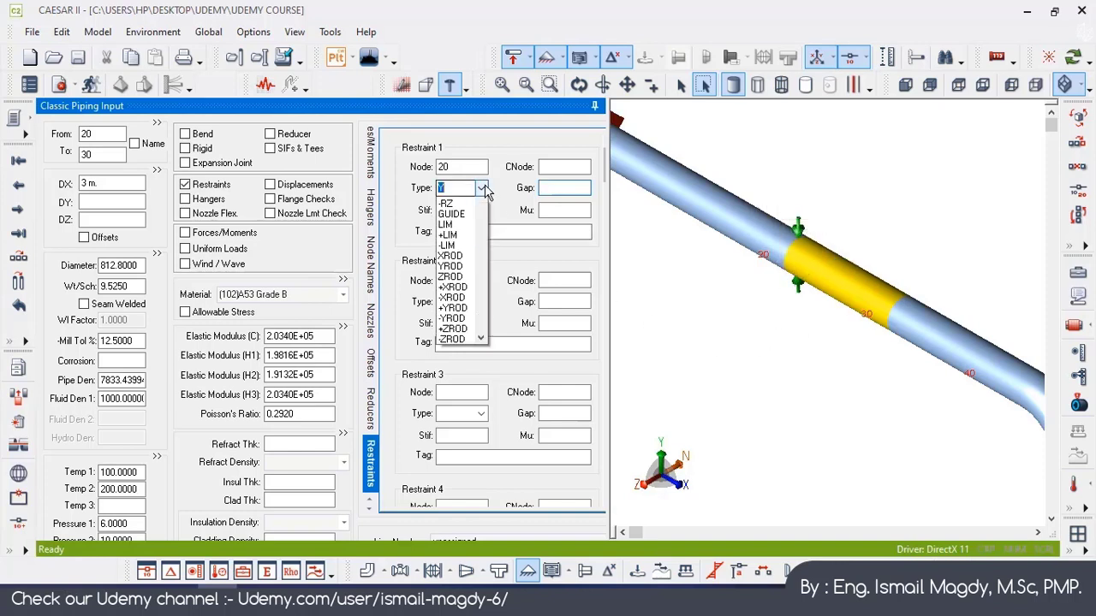
pyautogui.click(454, 379)
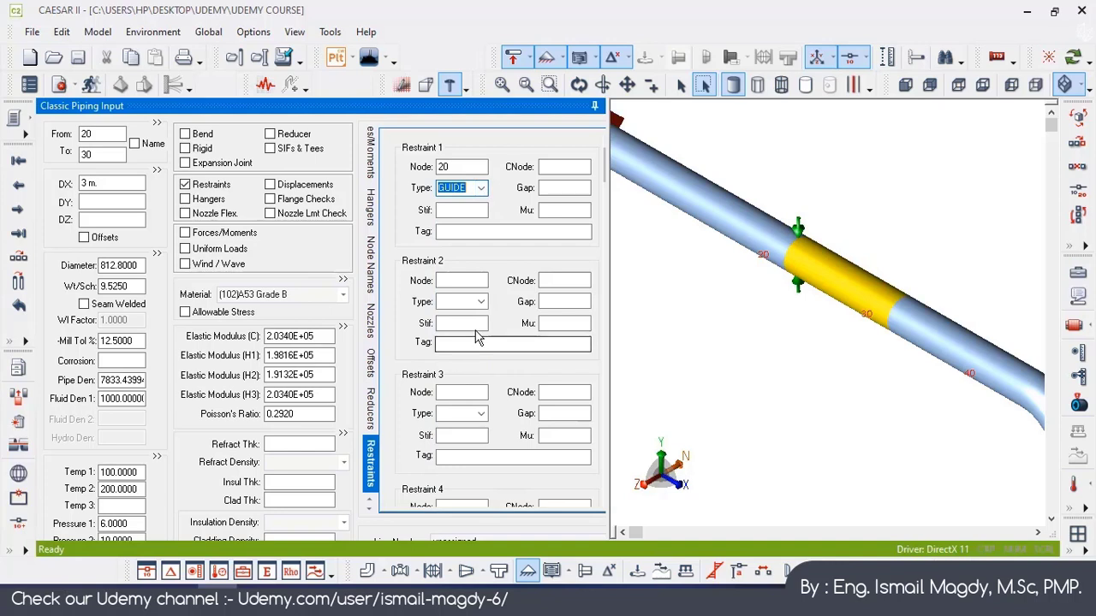
pyautogui.click(480, 188)
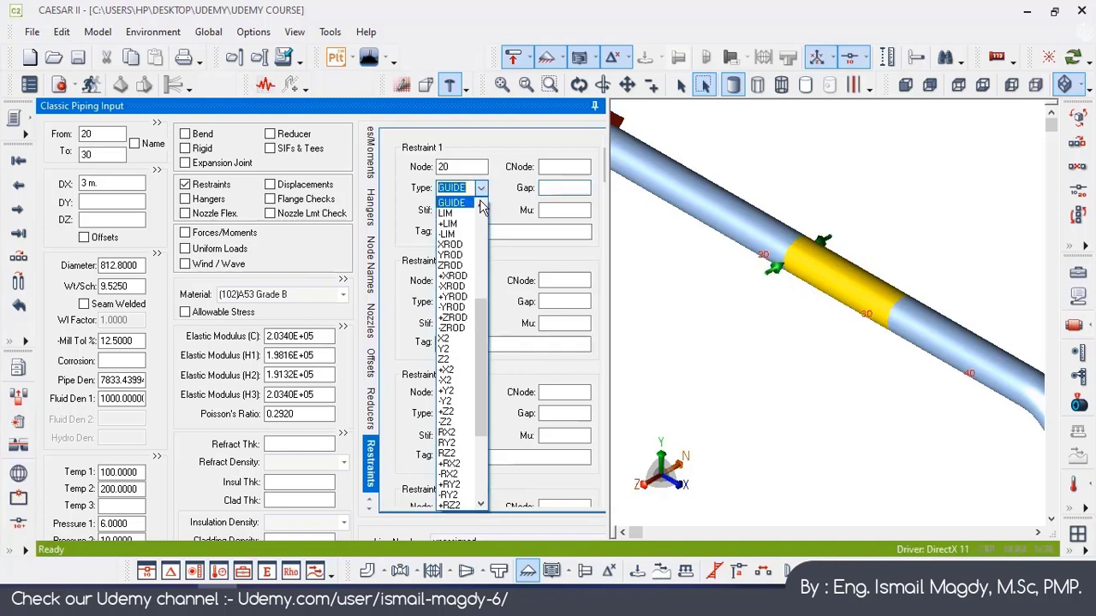
pyautogui.scroll(3, 459, 278)
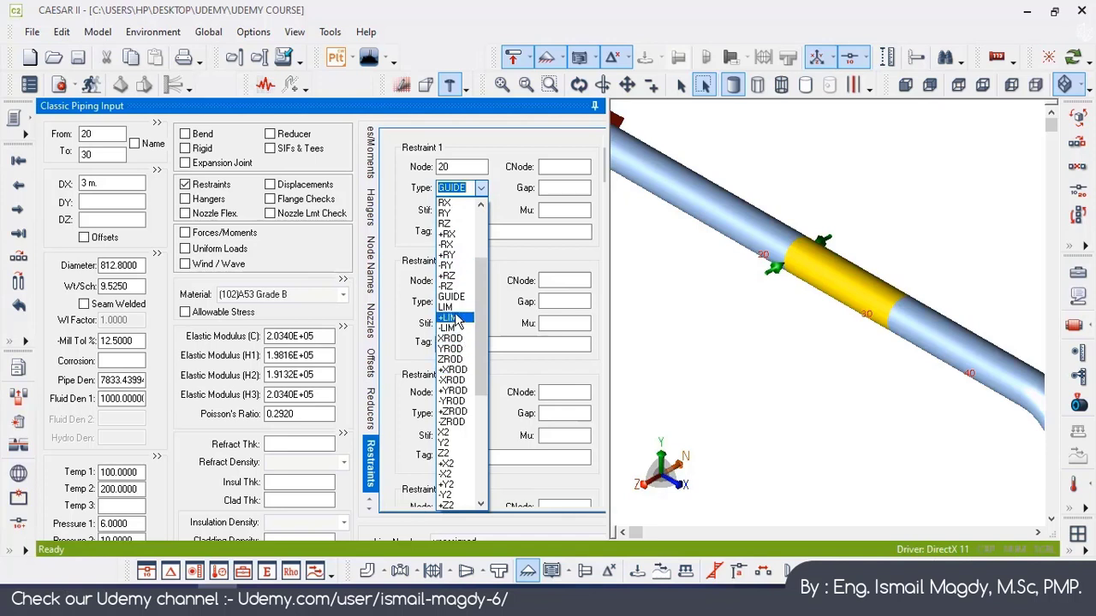
pyautogui.scroll(3, 462, 257)
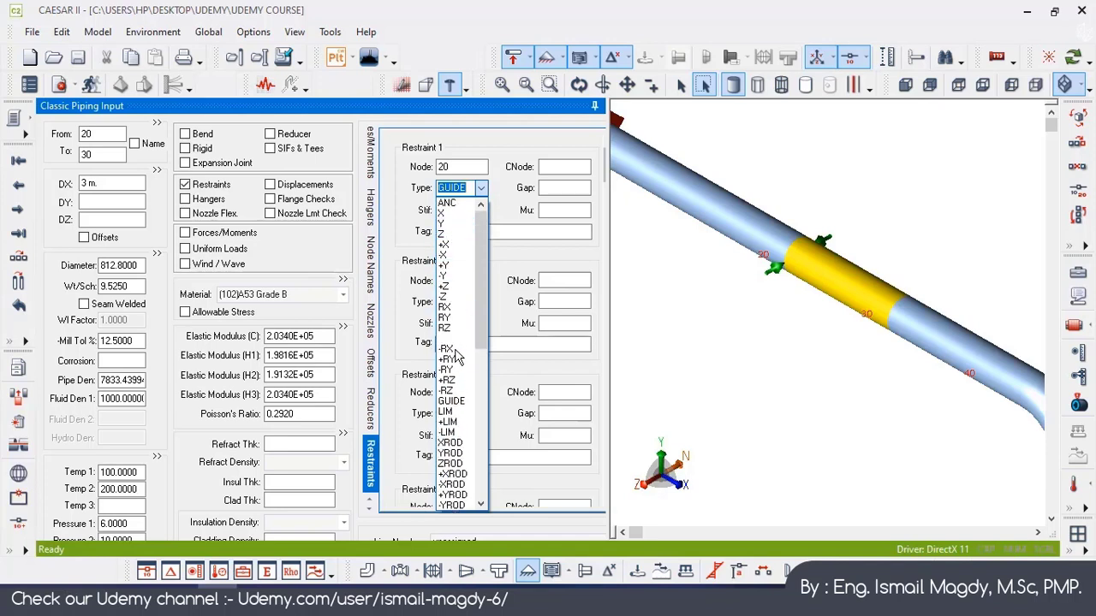
pyautogui.click(455, 402)
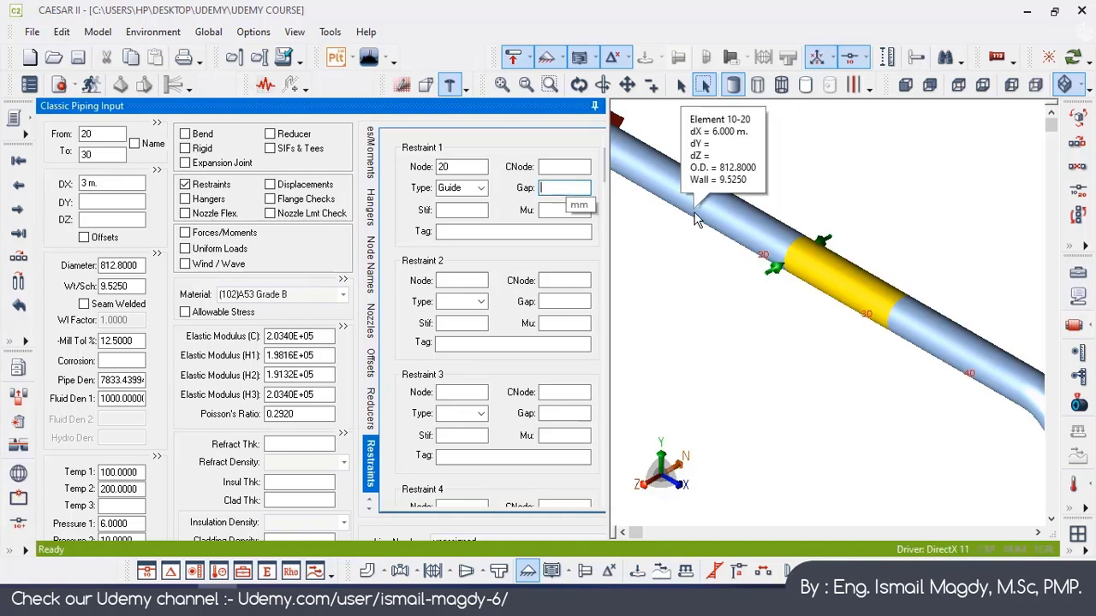
# Step: Set the gap of the guide at node 20 to 2 mm and examine the restraint symbol up close
pyautogui.moveTo(775, 274)
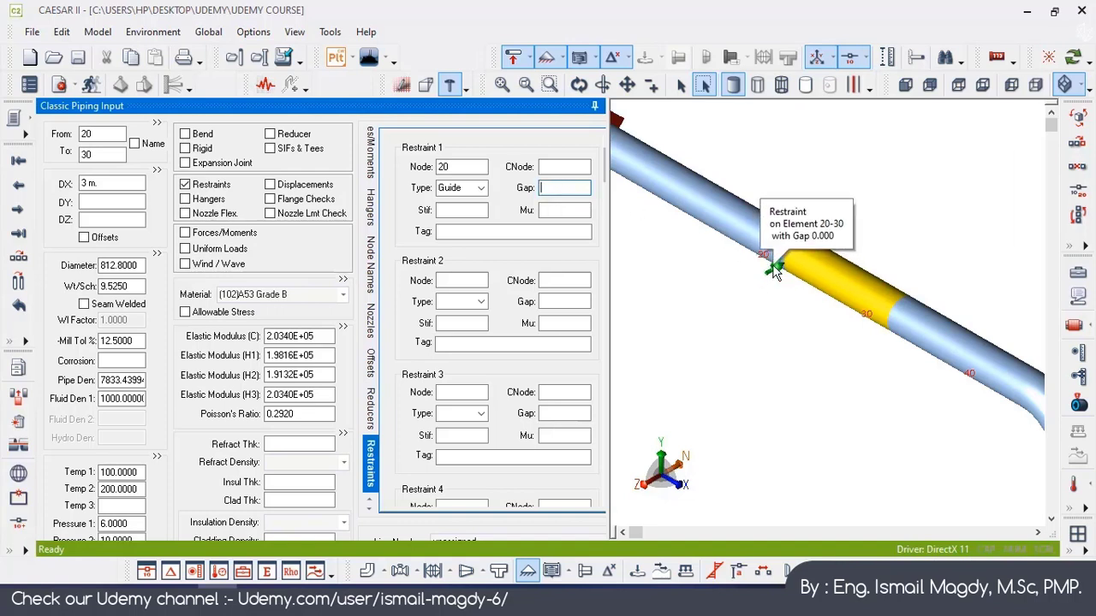
pyautogui.moveTo(802, 243)
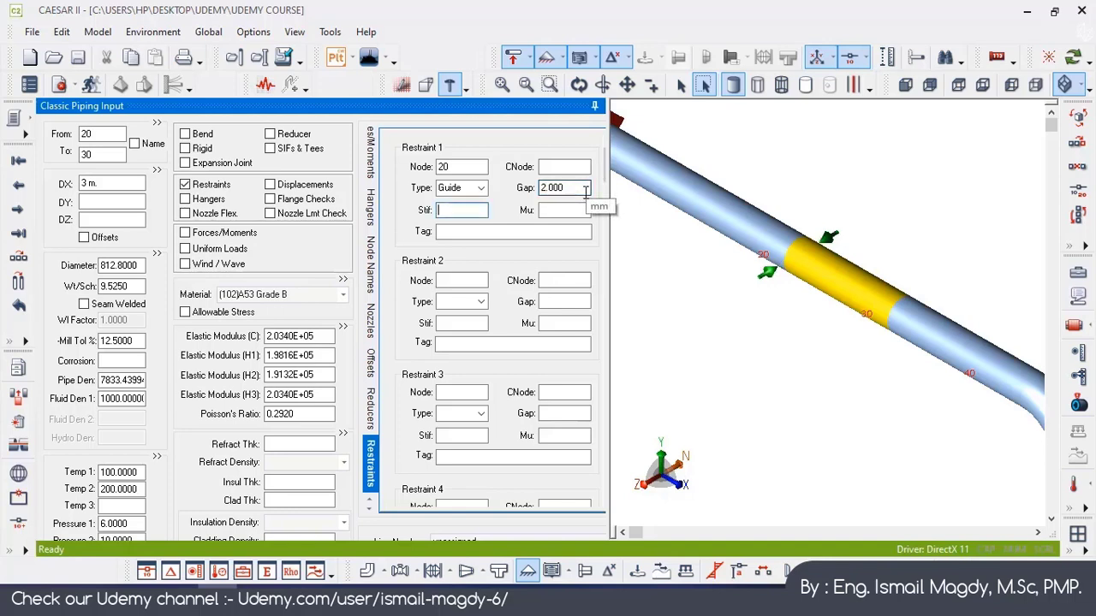
pyautogui.scroll(5, 774, 267)
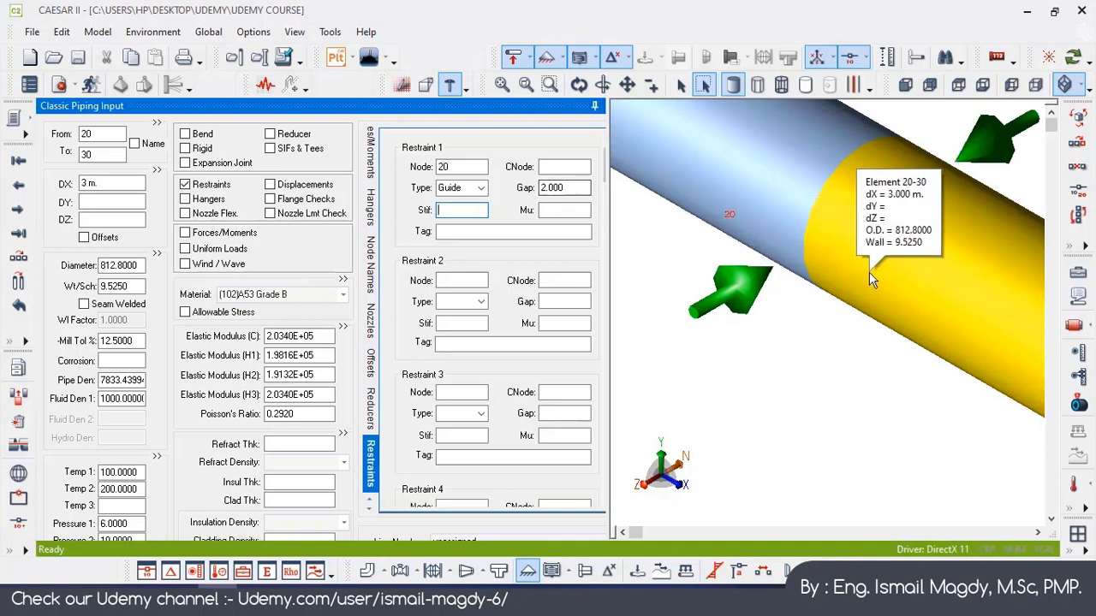
pyautogui.scroll(-2, 851, 280)
pyautogui.moveTo(863, 274); pyautogui.dragTo(846, 303, button='middle')
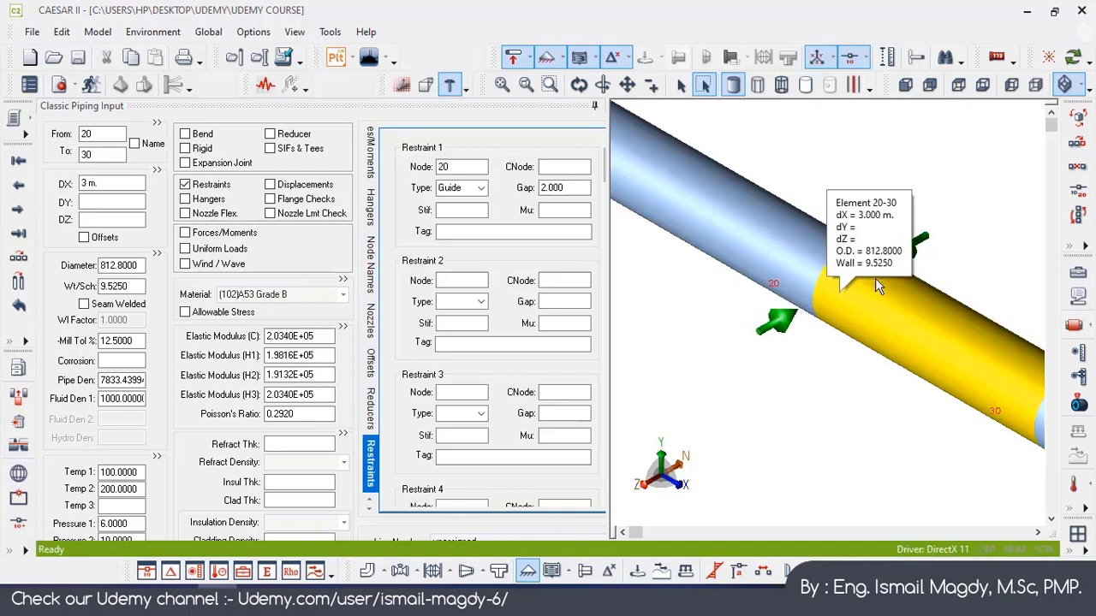
pyautogui.moveTo(776, 378); pyautogui.dragTo(776, 378, button='middle')
pyautogui.scroll(-4, 779, 385)
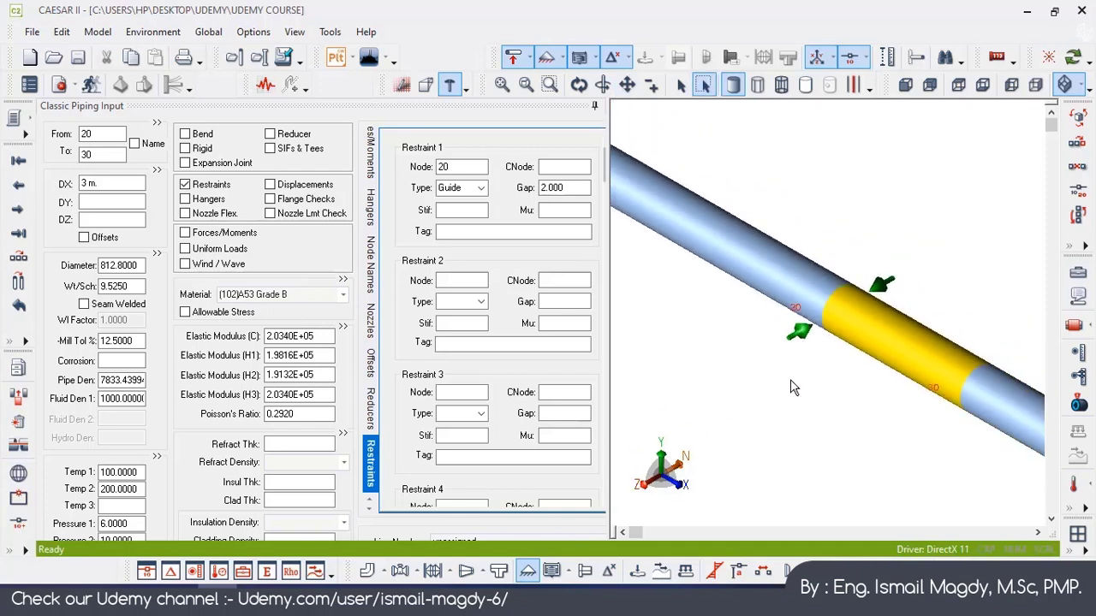
pyautogui.moveTo(799, 346); pyautogui.dragTo(796, 392, button='middle')
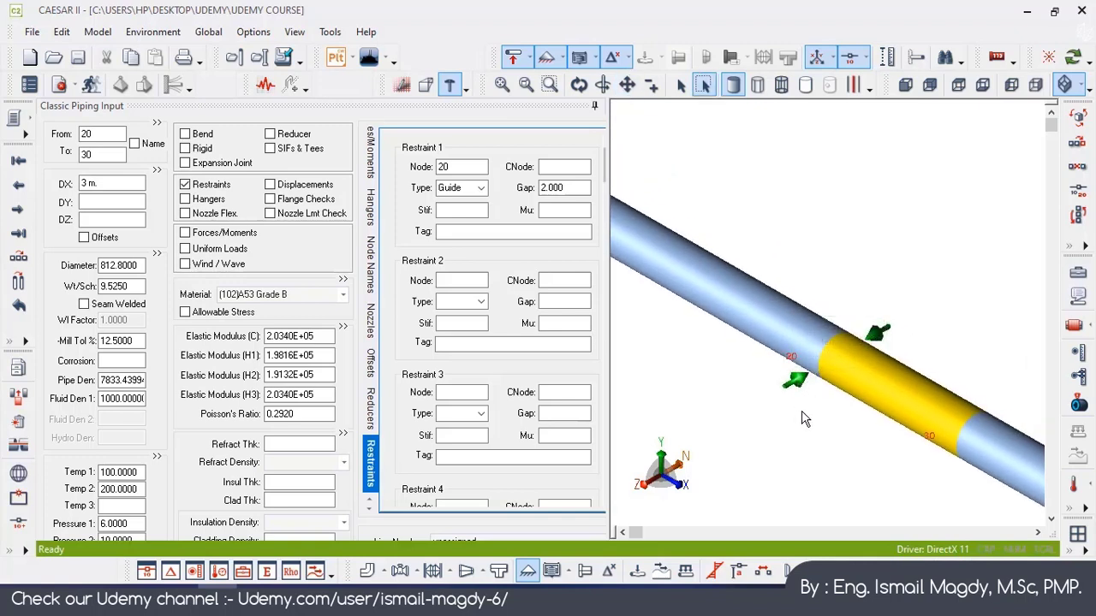
pyautogui.moveTo(774, 445); pyautogui.dragTo(807, 403, button='middle')
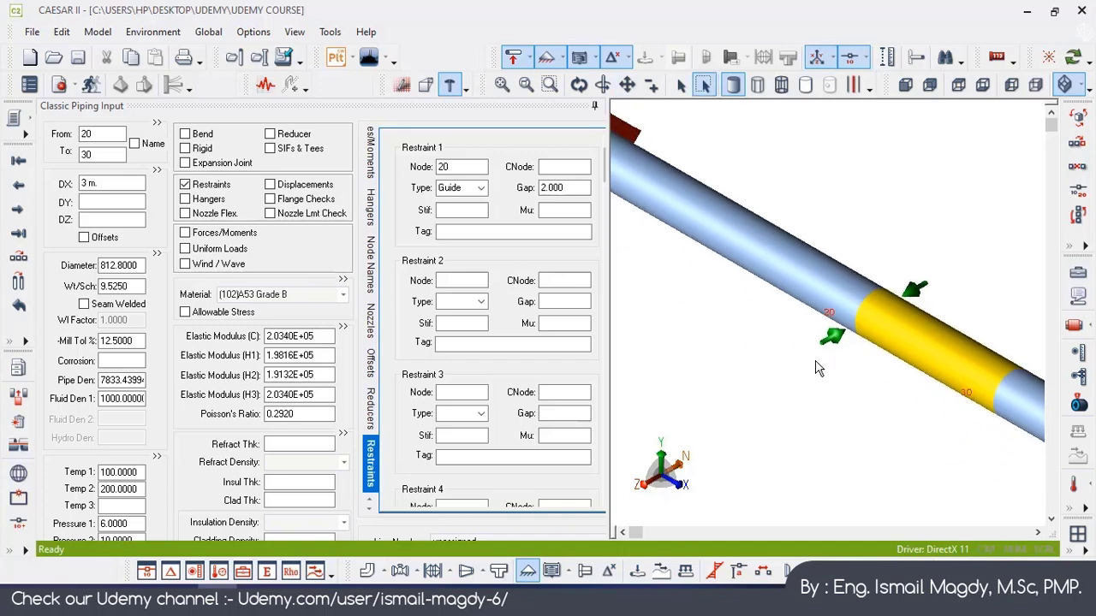
pyautogui.scroll(-2, 818, 387)
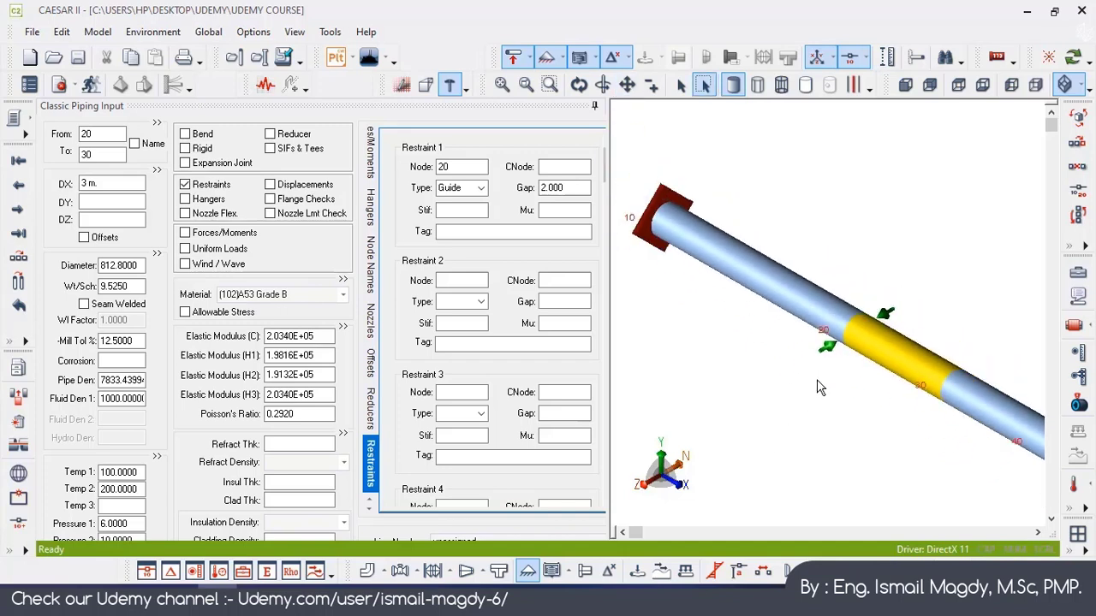
# Step: Set the node 20 restraint with the 2 mm gap to type Y and examine its symbol
pyautogui.click(451, 211)
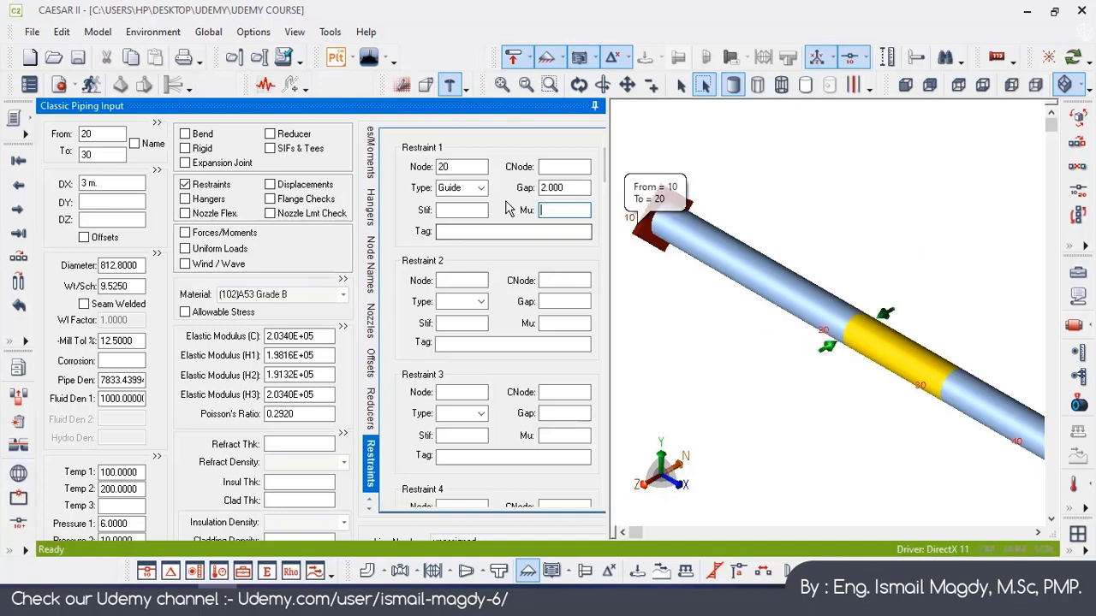
pyautogui.click(481, 189)
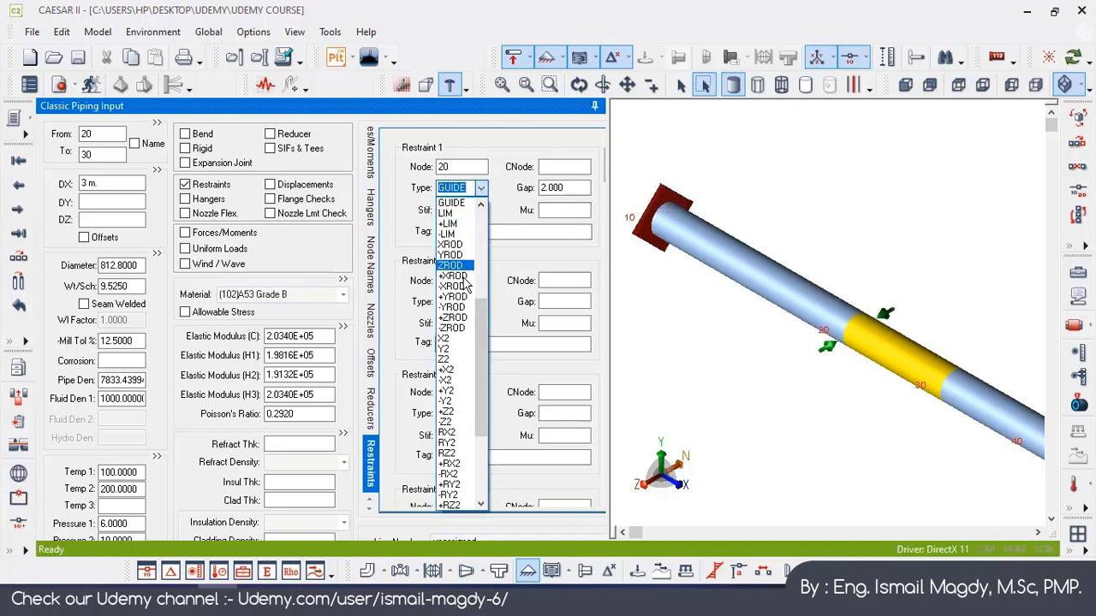
pyautogui.scroll(4, 456, 248)
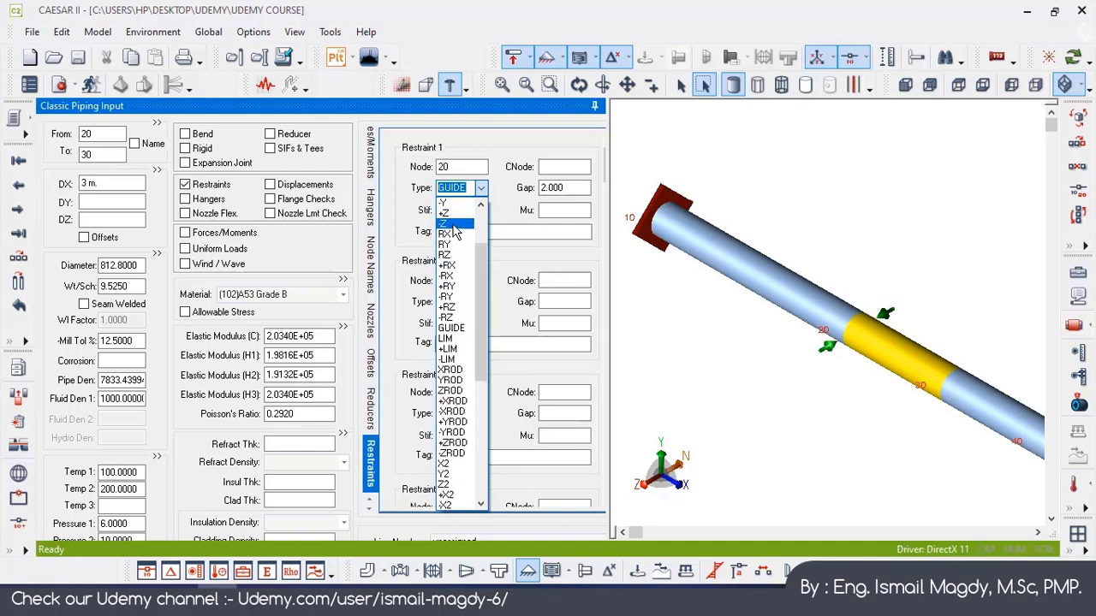
pyautogui.scroll(2, 456, 233)
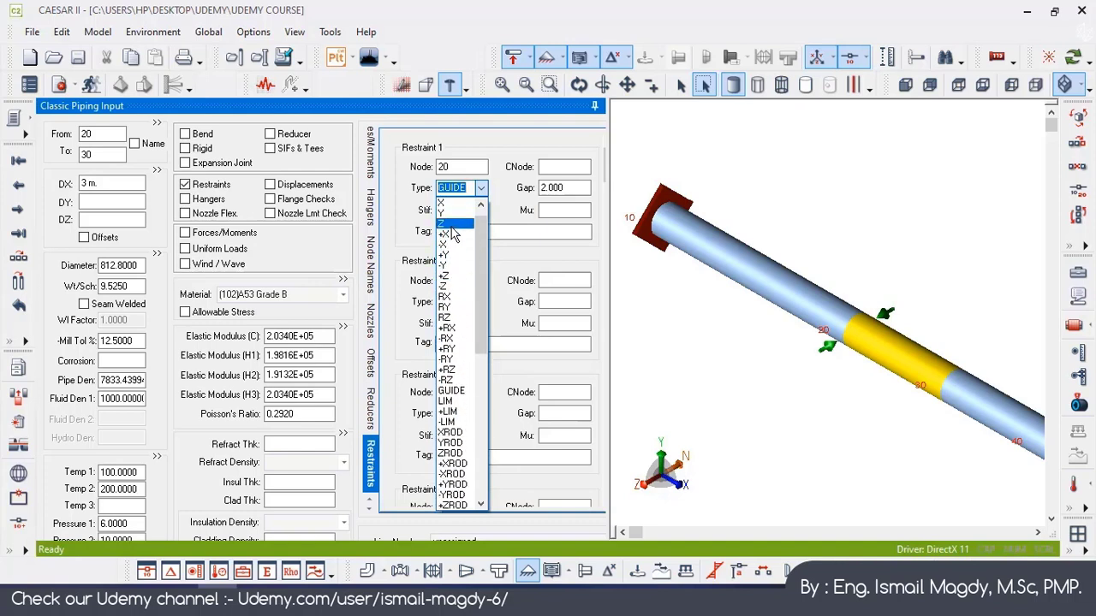
pyautogui.click(452, 216)
pyautogui.press('Tab')
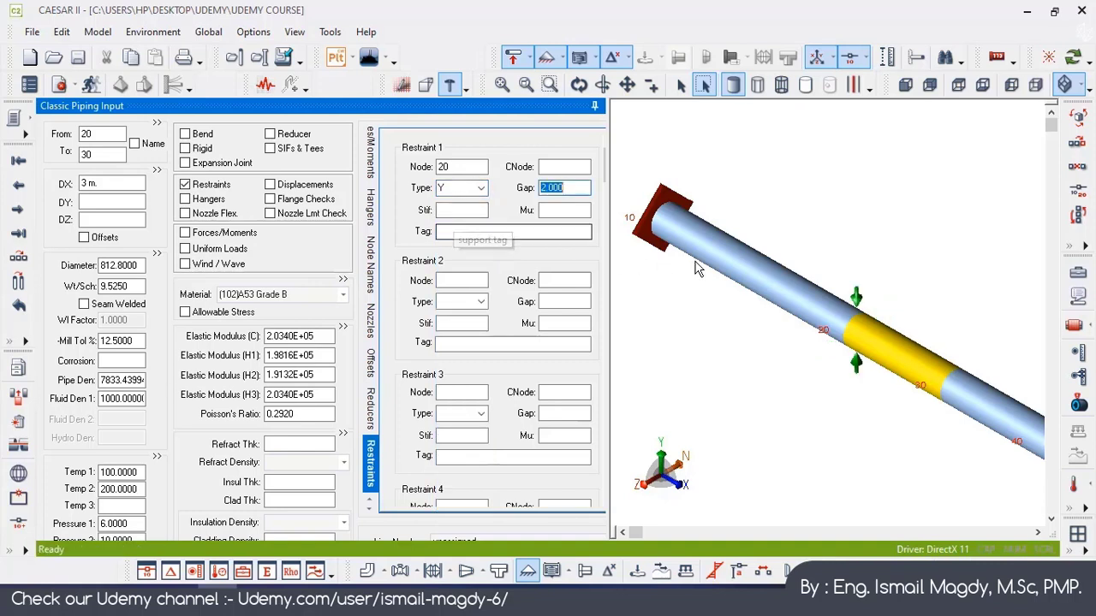
pyautogui.moveTo(855, 395); pyautogui.dragTo(822, 391, button='middle')
pyautogui.scroll(3, 822, 312)
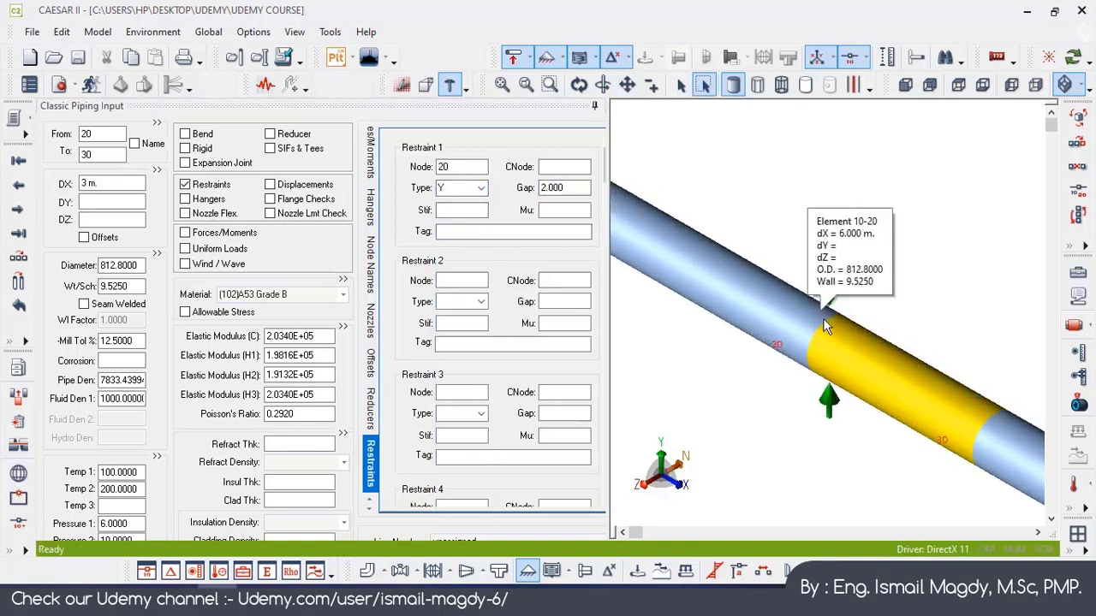
# Step: Set the friction coefficient (Mu) of the Y restraint at node 20 to 0.3
pyautogui.click(556, 211)
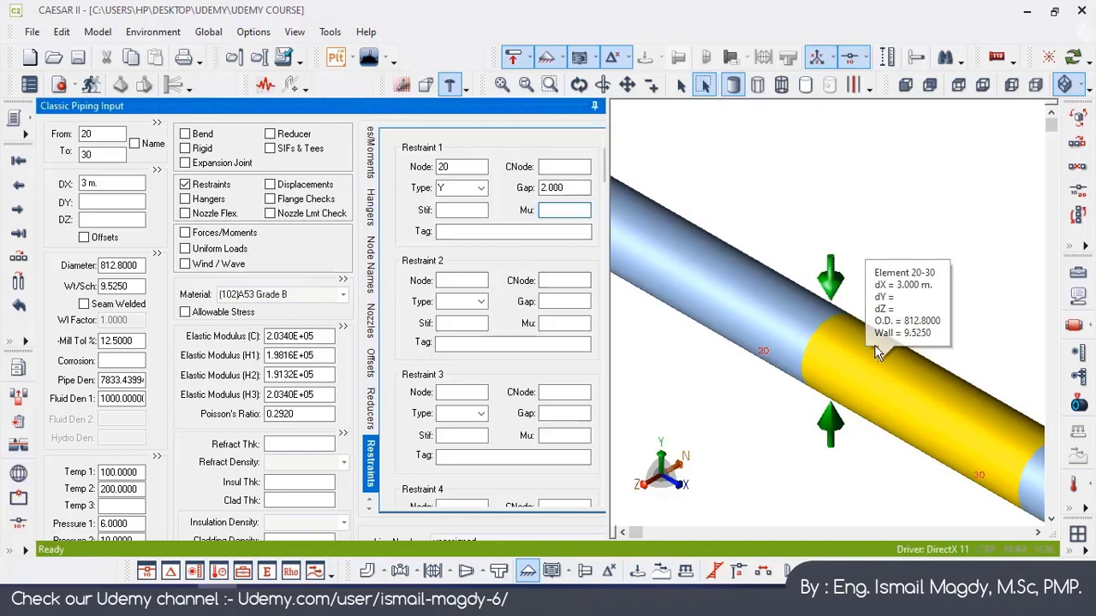
pyautogui.scroll(-1, 863, 354)
pyautogui.moveTo(862, 357); pyautogui.dragTo(872, 328, button='middle')
pyautogui.scroll(-1, 872, 334)
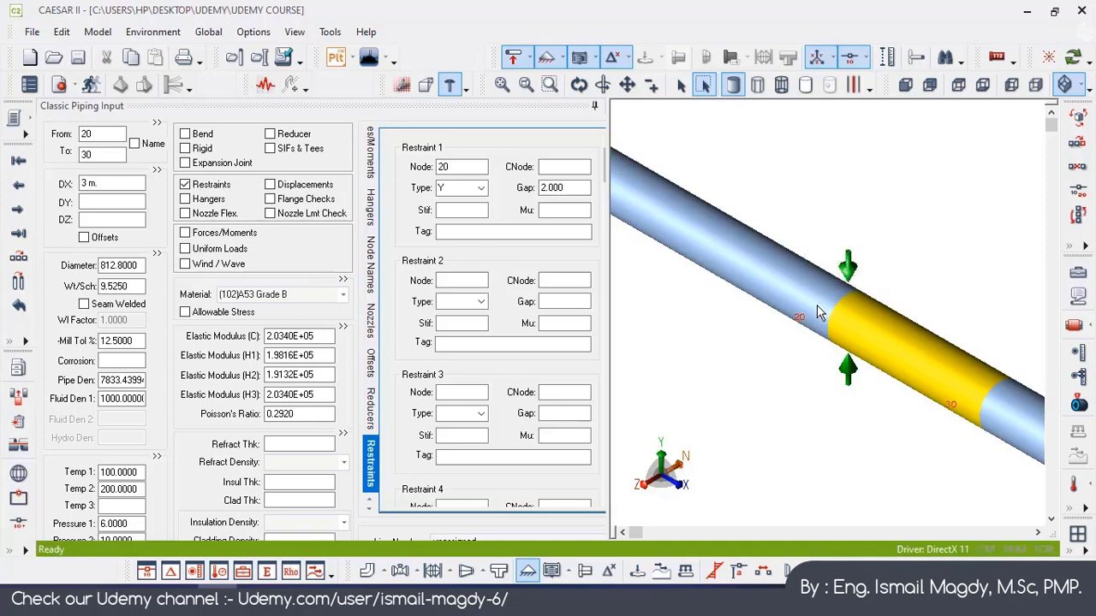
pyautogui.moveTo(874, 291); pyautogui.dragTo(829, 324, button='middle')
pyautogui.scroll(-2, 828, 324)
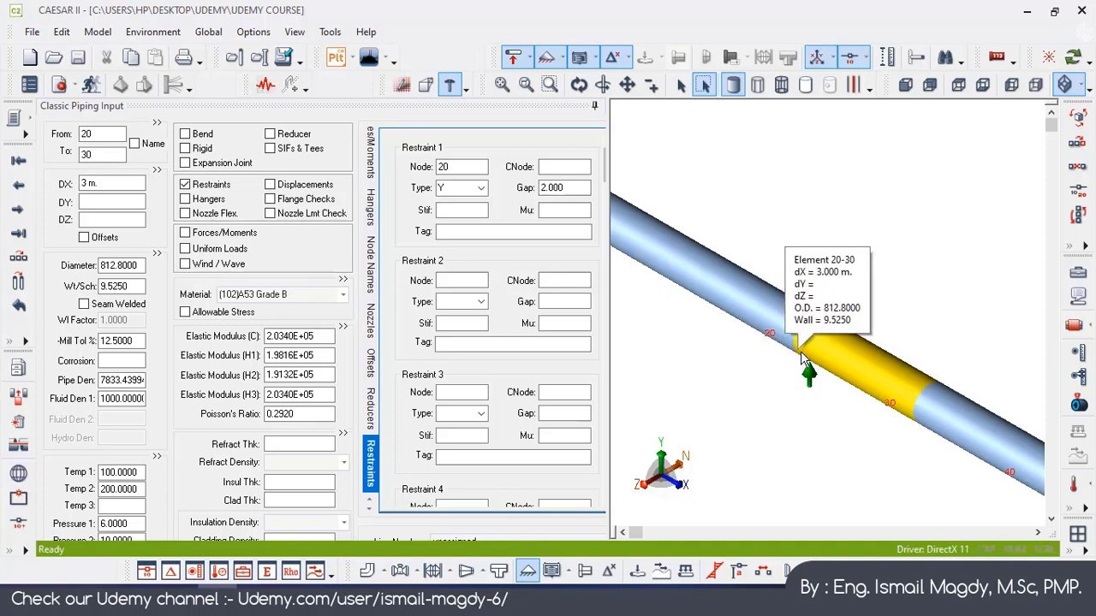
pyautogui.click(559, 210)
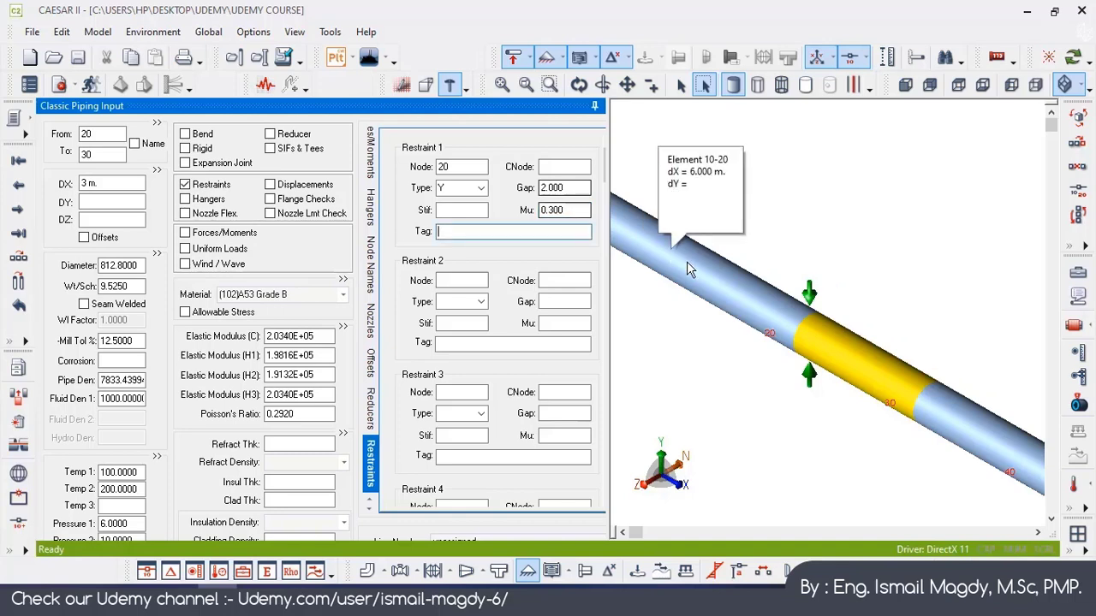
# Step: Enable restraints on pipe element 30-40, with its first restraint at node 40
pyautogui.scroll(-3, 702, 265)
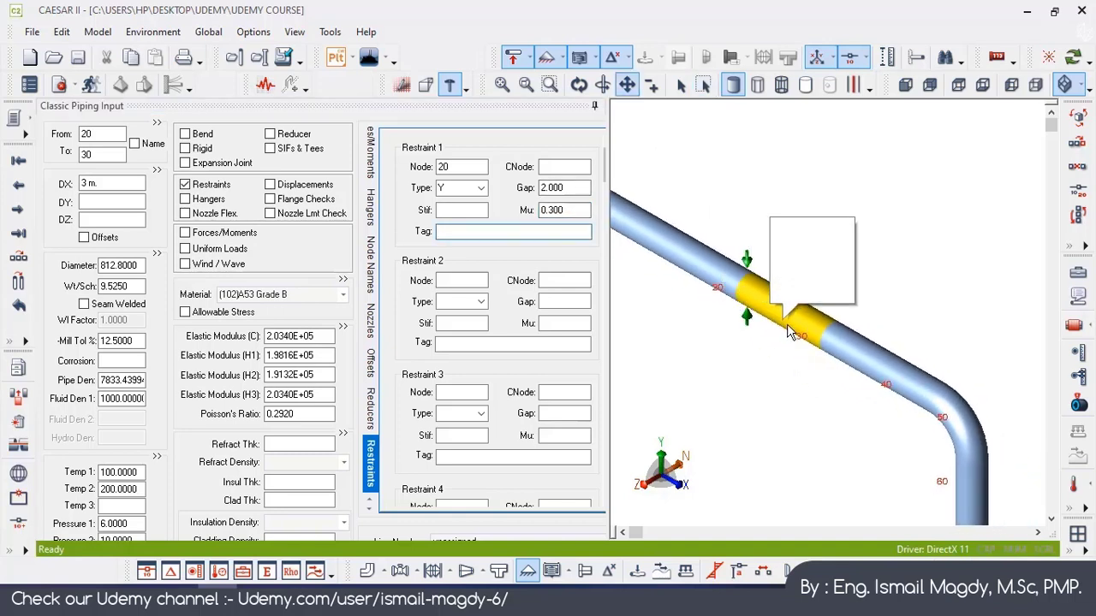
pyautogui.click(860, 366)
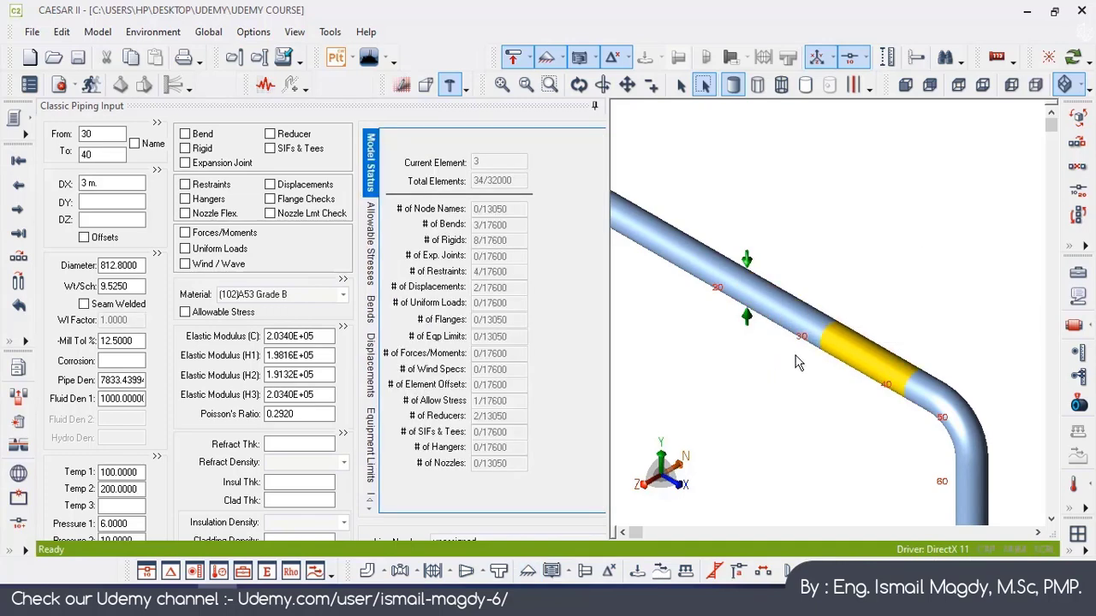
pyautogui.click(184, 186)
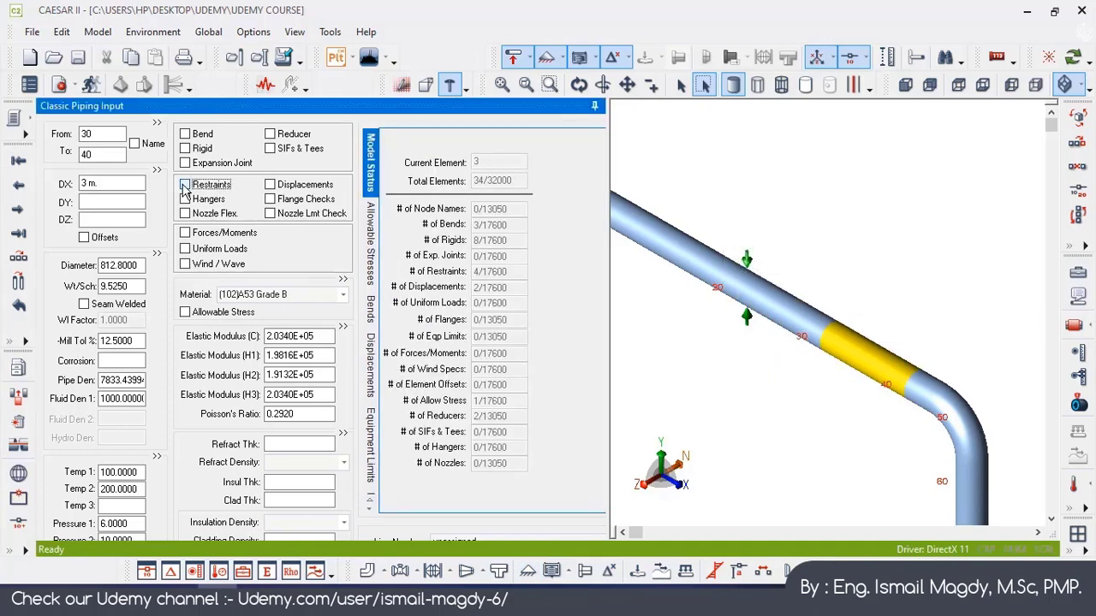
pyautogui.click(190, 188)
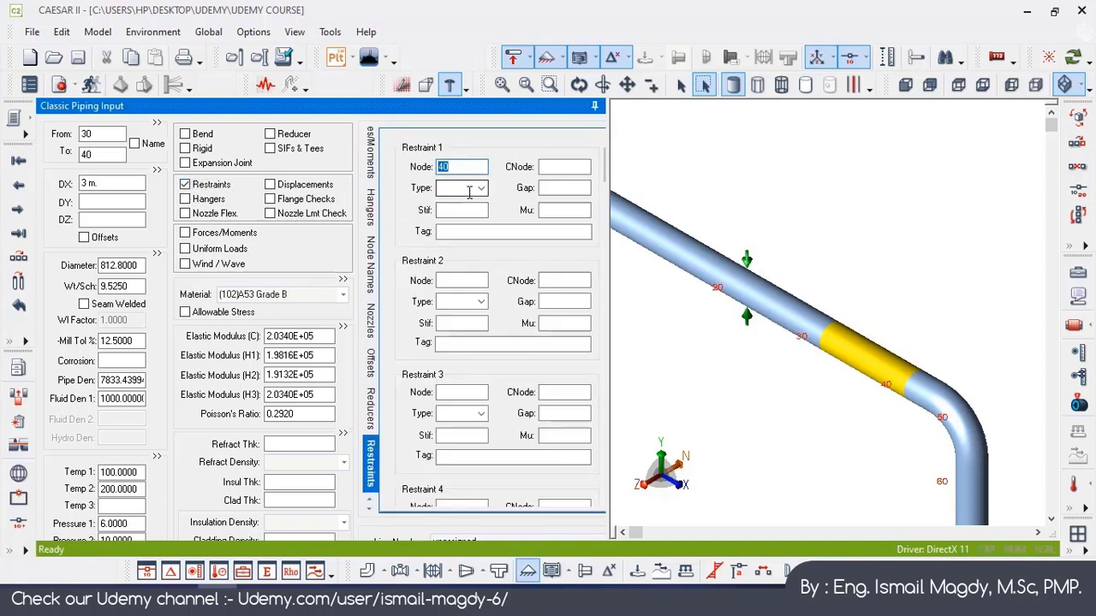
# Step: Define the node 40 restraint as type Z with a 3 mm gap and a friction coefficient of 0.3
pyautogui.click(481, 189)
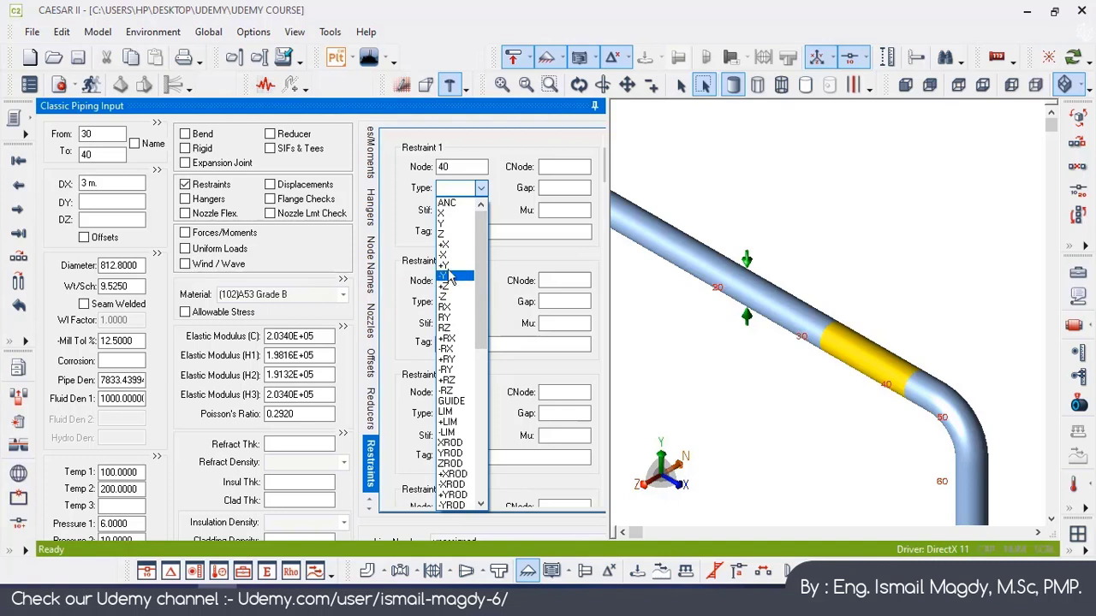
pyautogui.click(447, 235)
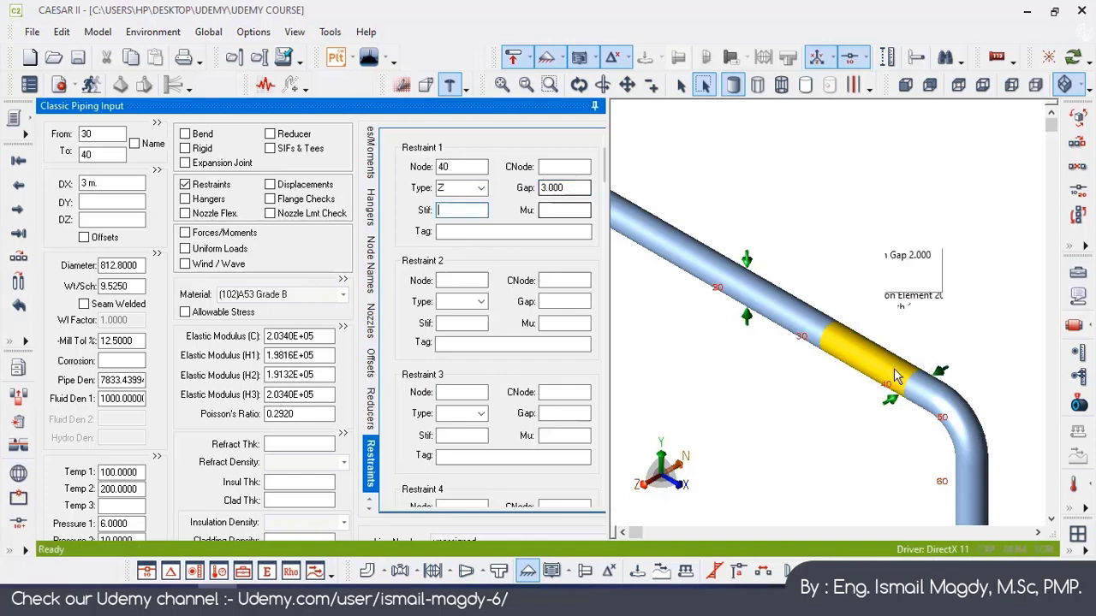
pyautogui.click(557, 212)
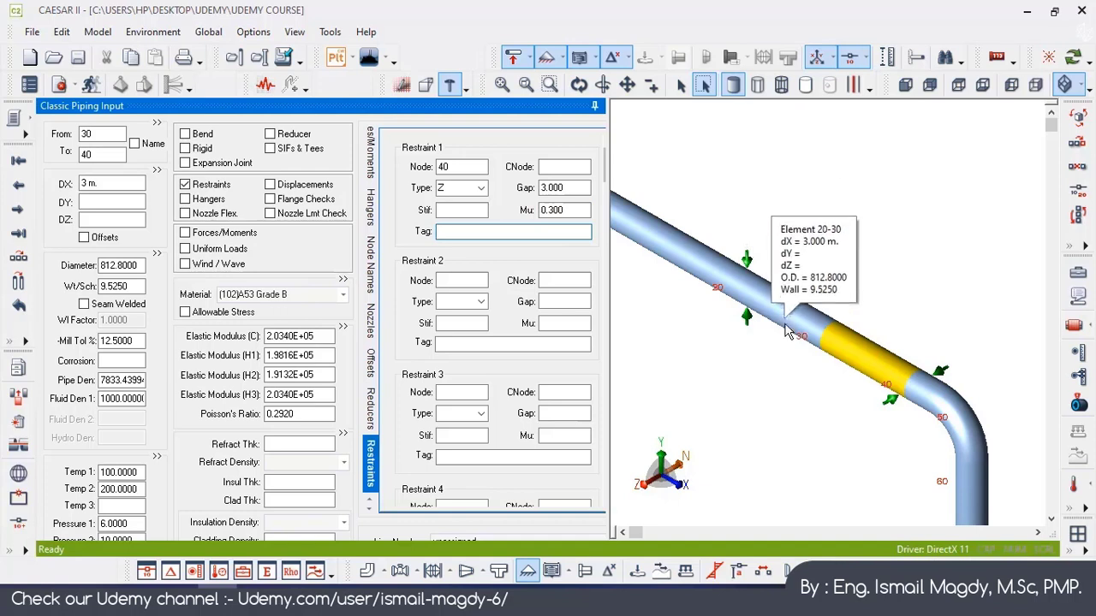
# Step: Review the restraint settings at nodes 20, 10 and 40, and inspect the supports across the whole piping model
pyautogui.scroll(-3, 796, 359)
pyautogui.moveTo(782, 367); pyautogui.dragTo(719, 327, button='middle')
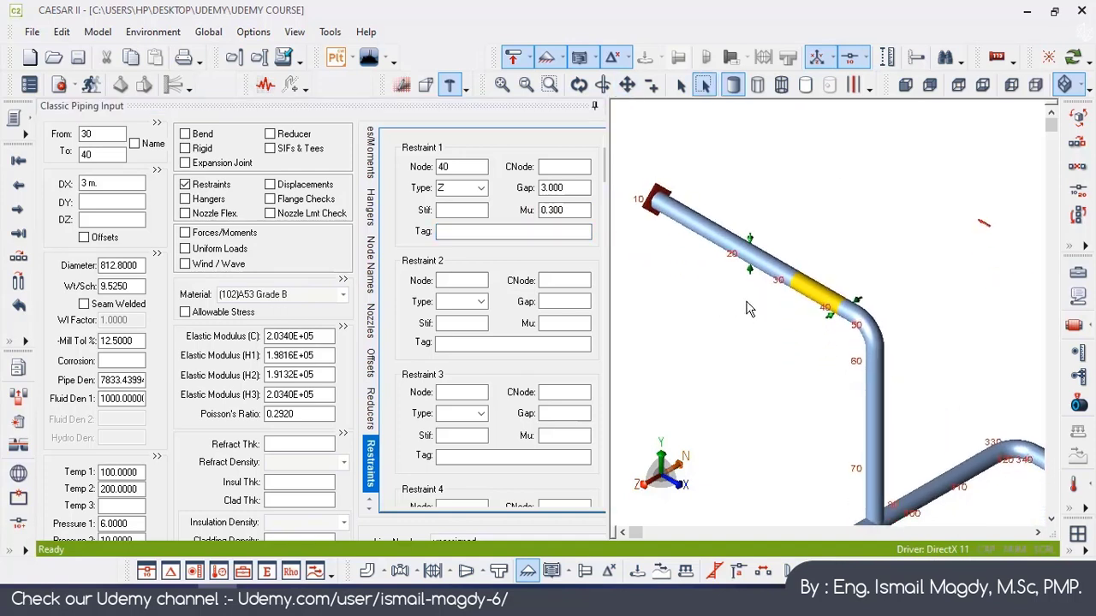
pyautogui.click(750, 259)
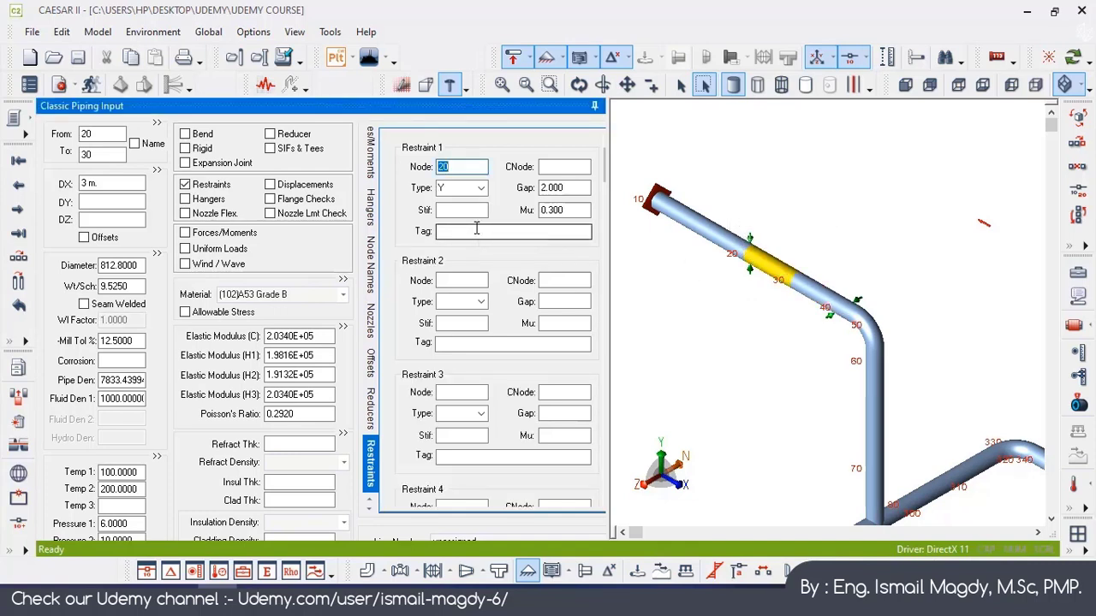
pyautogui.click(661, 187)
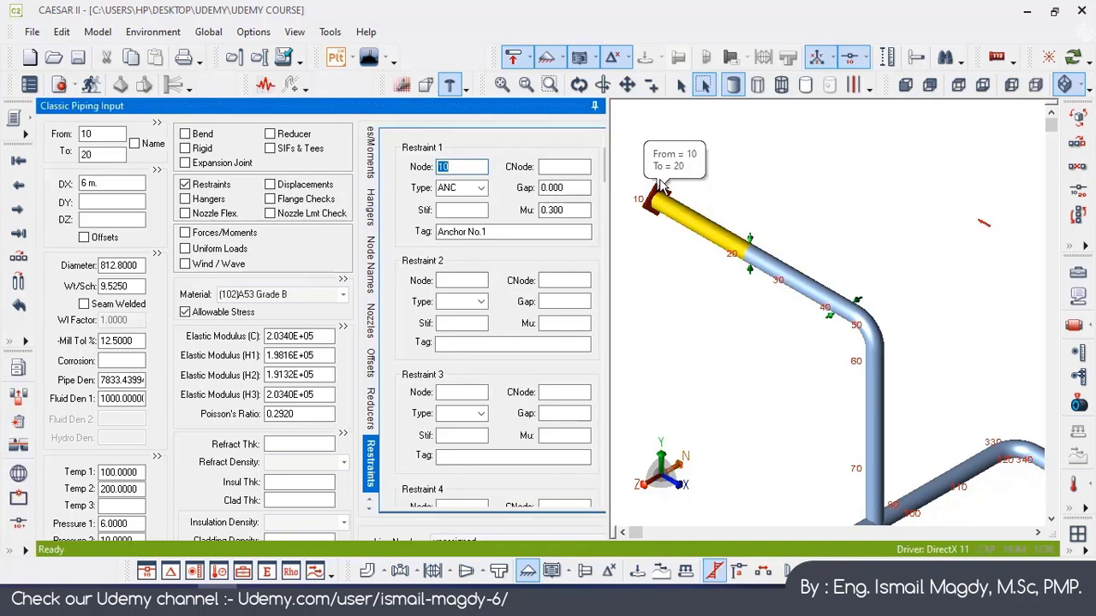
pyautogui.click(857, 301)
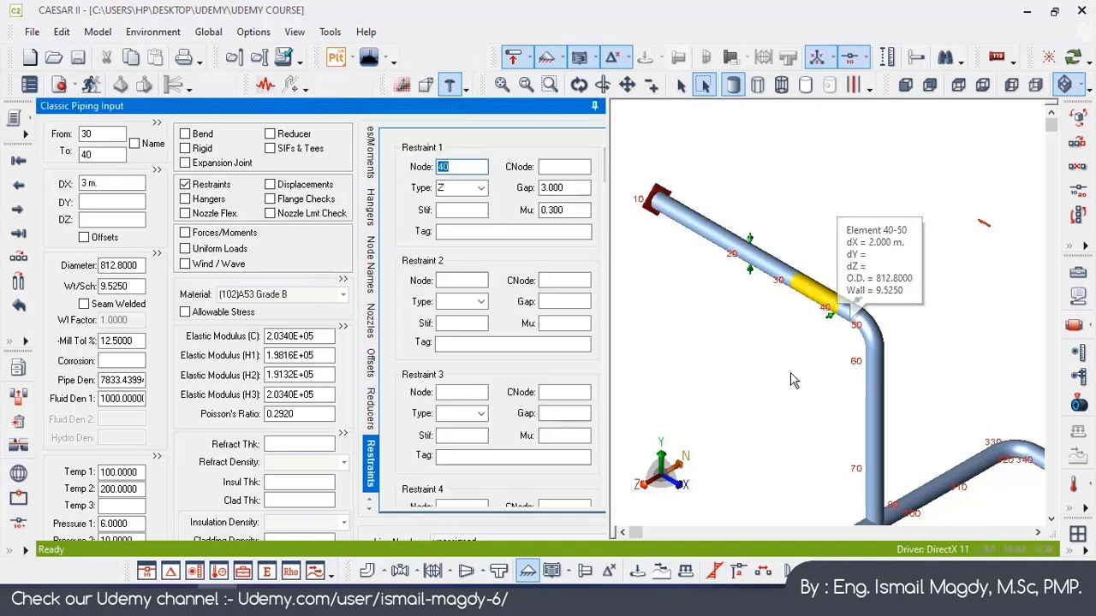
pyautogui.scroll(-2, 792, 377)
pyautogui.moveTo(791, 377); pyautogui.dragTo(775, 347, button='middle')
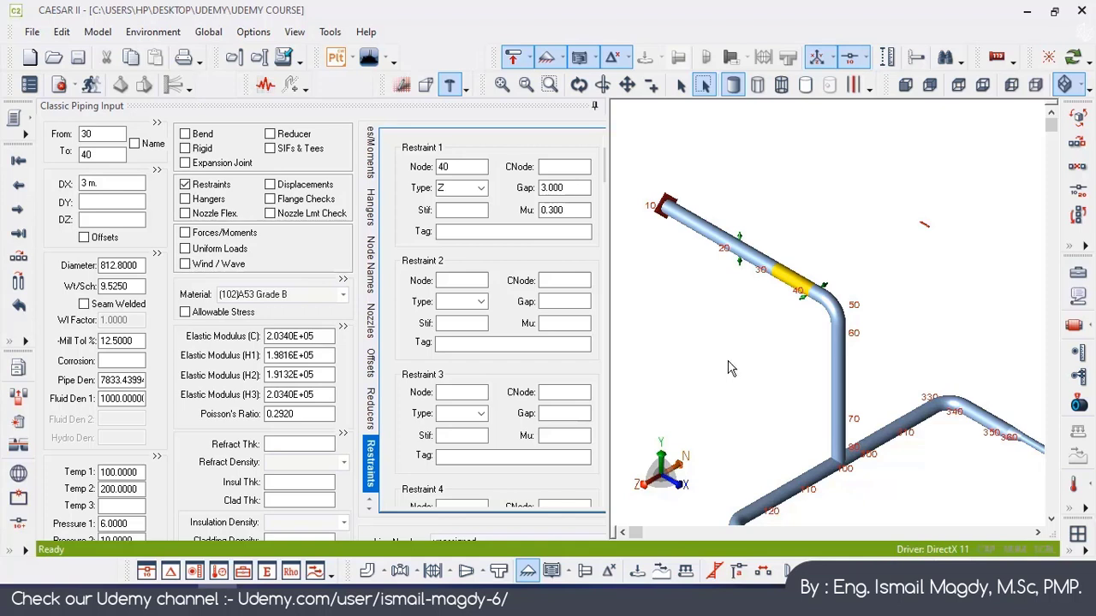
pyautogui.scroll(-3, 744, 389)
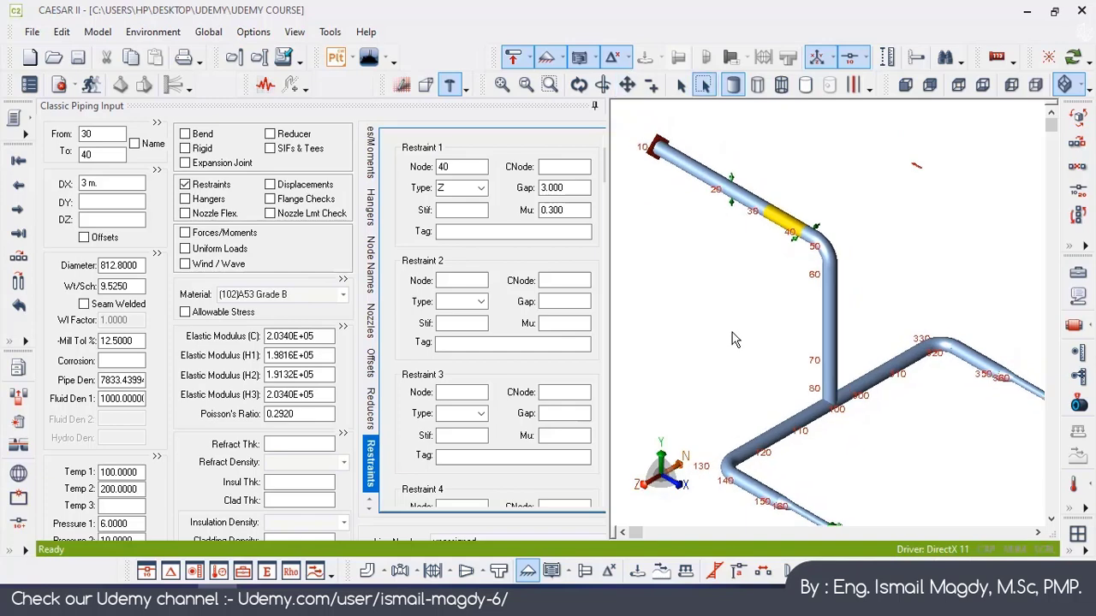
pyautogui.moveTo(734, 344); pyautogui.dragTo(726, 332, button='middle')
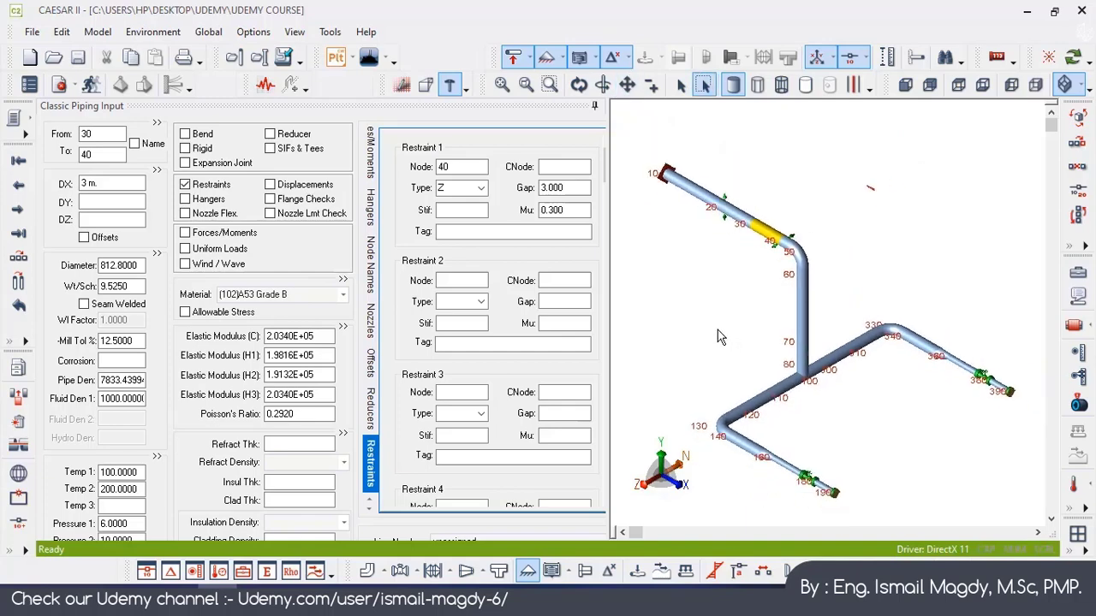